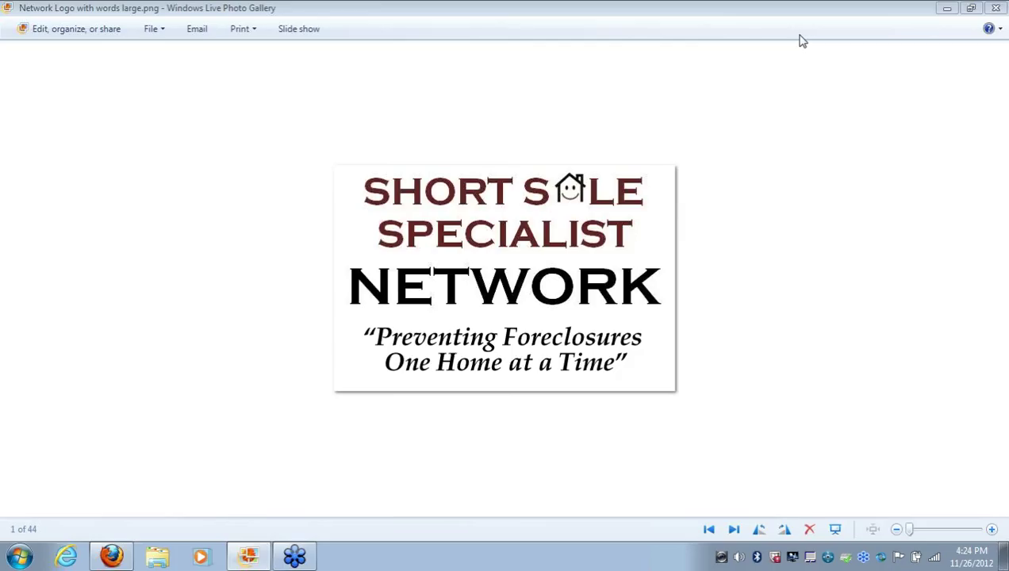
Bring the browser forward and switch to the Short Sale Specialist Network member site
{"action": "left_click", "coordinate": [947, 8]}
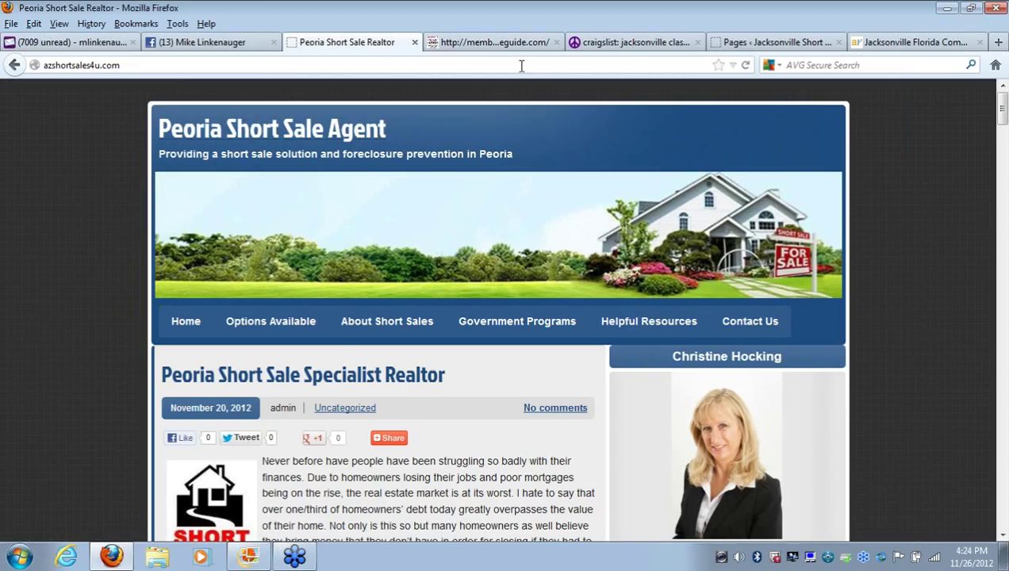
{"action": "left_click", "coordinate": [462, 49]}
{"action": "left_click_drag", "start_coordinate": [46, 66], "coordinate": [249, 78]}
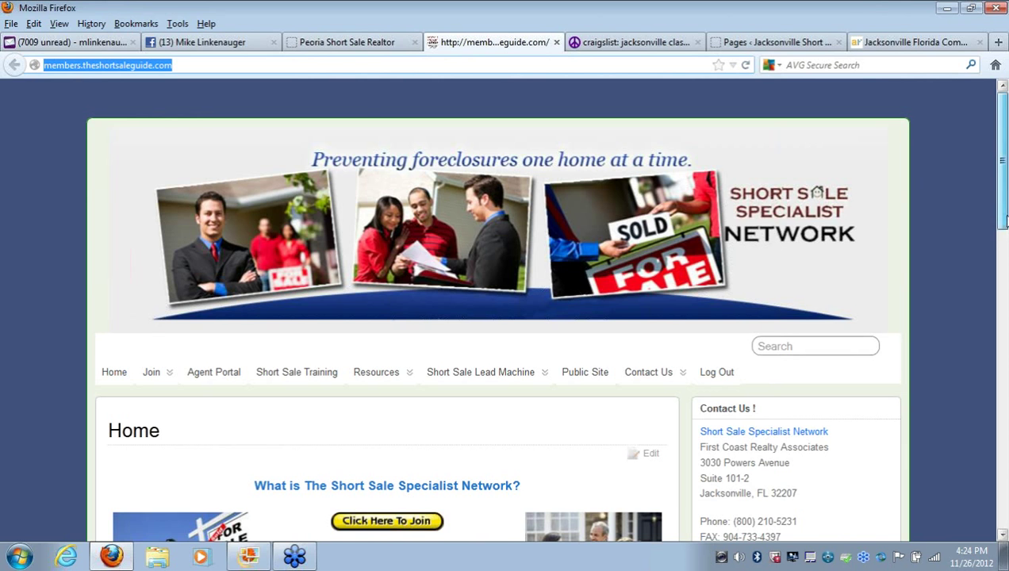
{"action": "scroll", "coordinate": [872, 269], "scroll_direction": "down", "scroll_amount": 3}
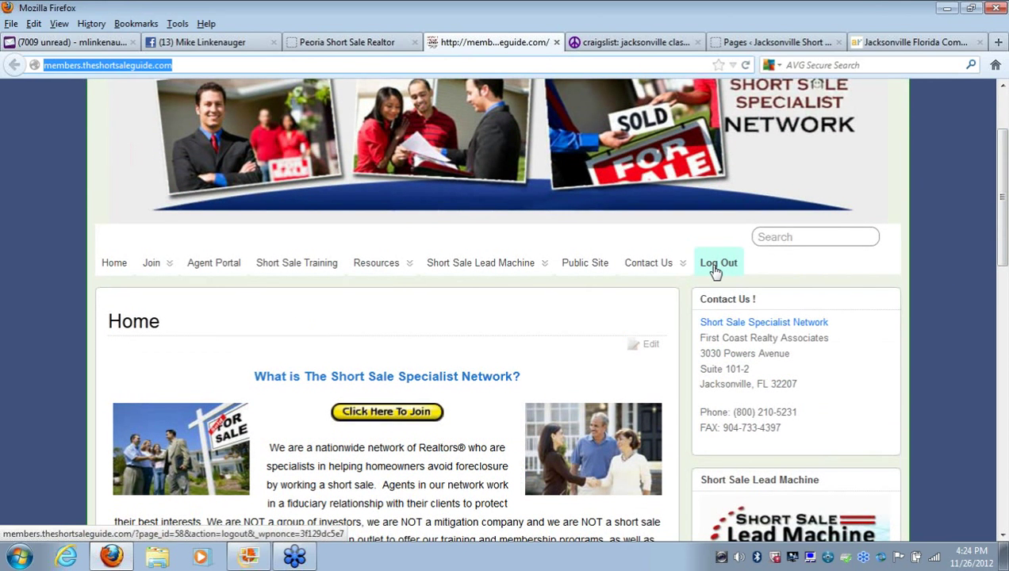
Open Edit My Websites under Short Sale Lead Machine and scroll to the registered domains
{"action": "mouse_move", "coordinate": [488, 274]}
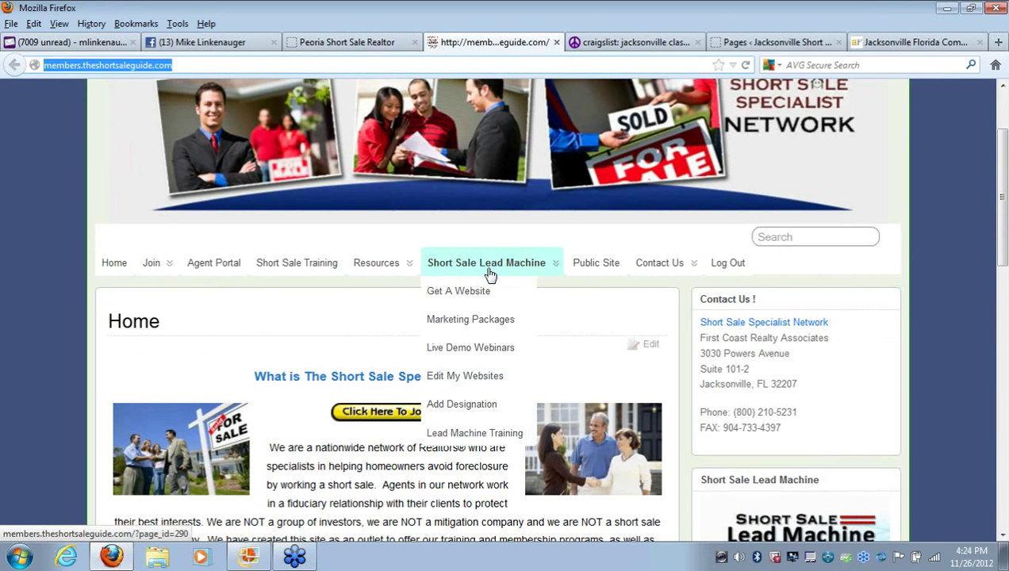
{"action": "left_click", "coordinate": [481, 382]}
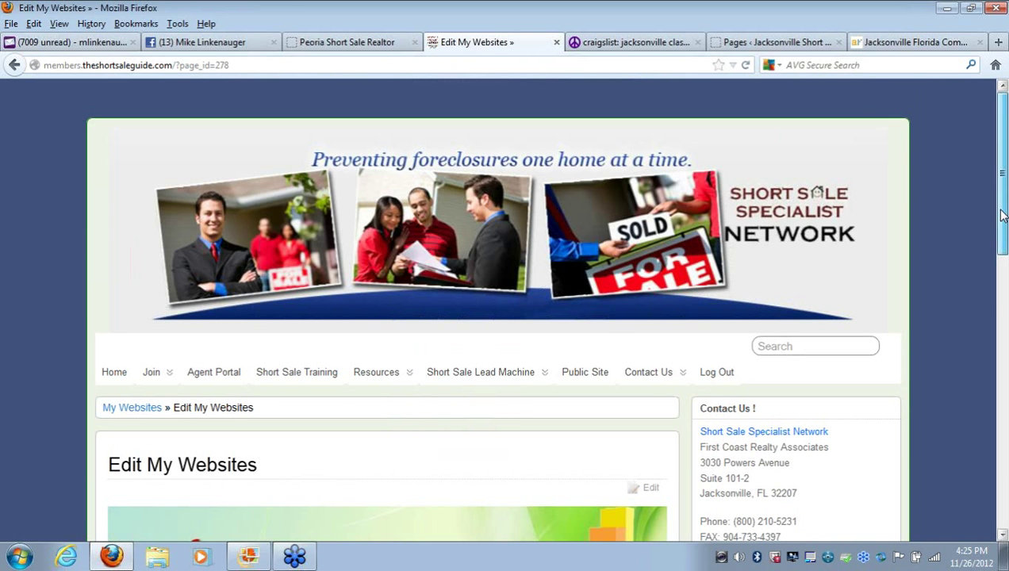
{"action": "left_click_drag", "start_coordinate": [1001, 215], "coordinate": [1006, 272]}
{"action": "scroll", "coordinate": [1006, 272], "scroll_direction": "down", "scroll_amount": 5}
{"action": "triple_click", "coordinate": [213, 355]}
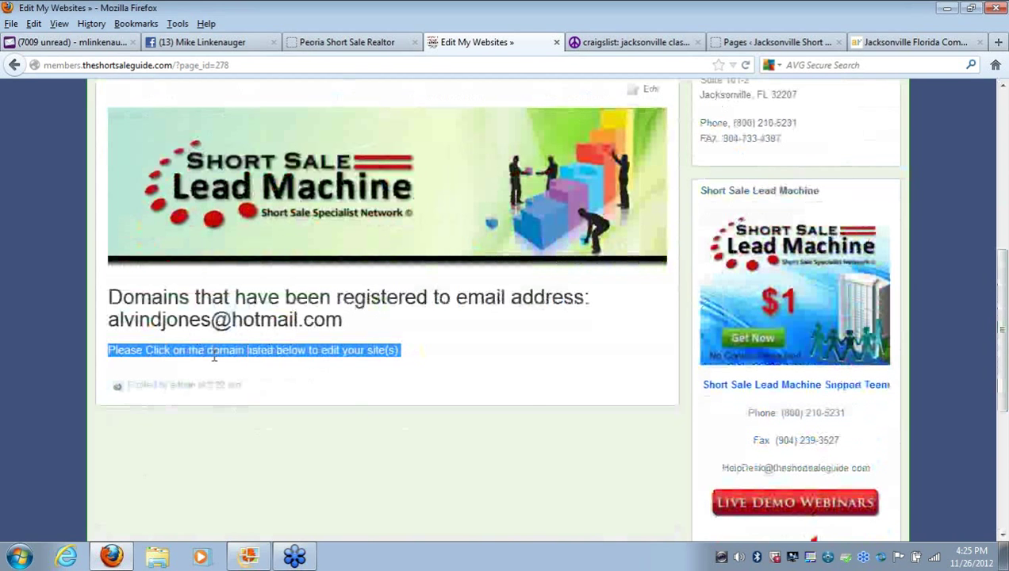
Load the Peoria Short Sale Agent site's /wp-admin address
{"action": "left_click", "coordinate": [368, 45]}
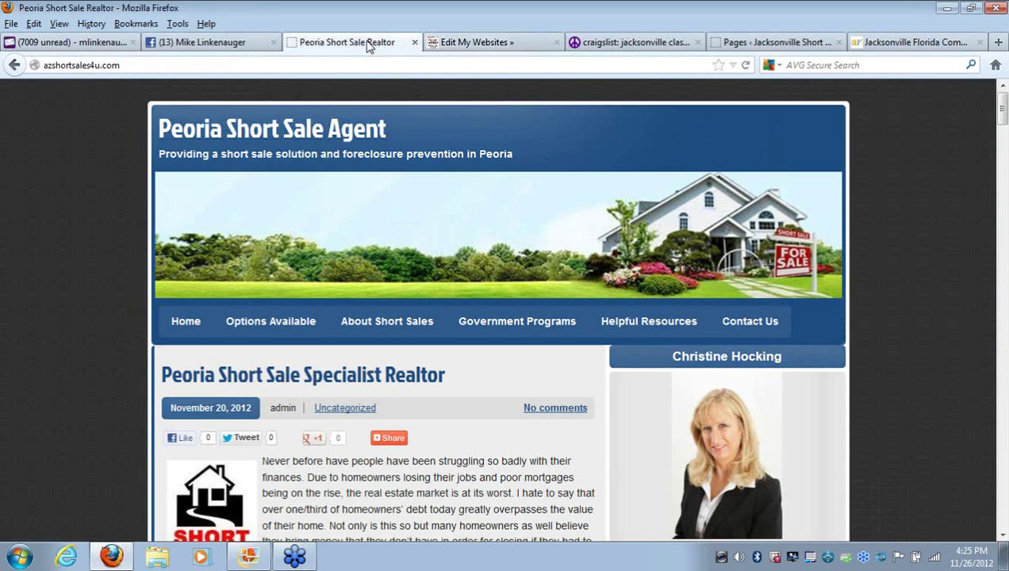
{"action": "double_click", "coordinate": [146, 67]}
{"action": "left_click", "coordinate": [146, 68]}
{"action": "type", "text": "/"}
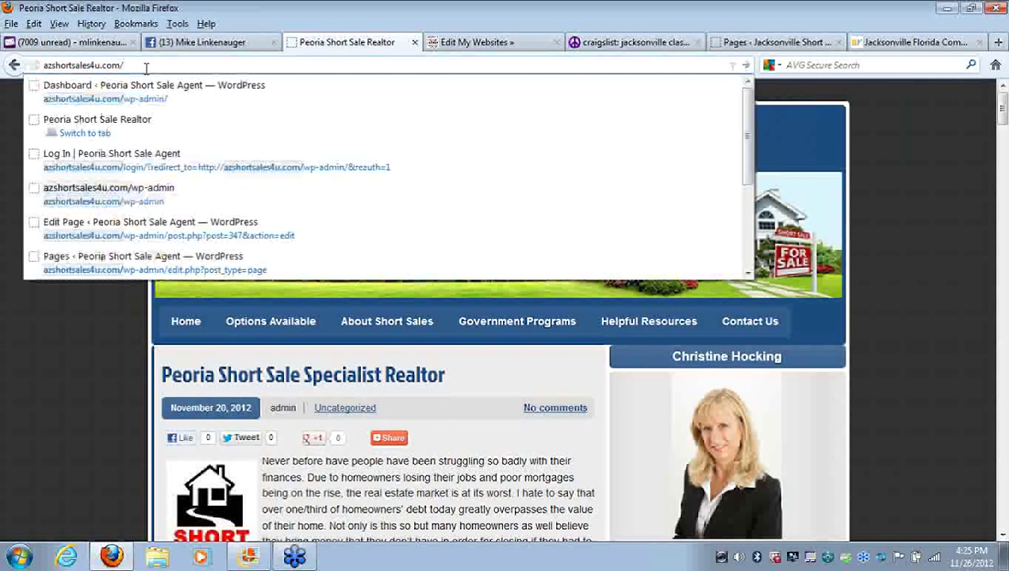
{"action": "type", "text": "wp-"}
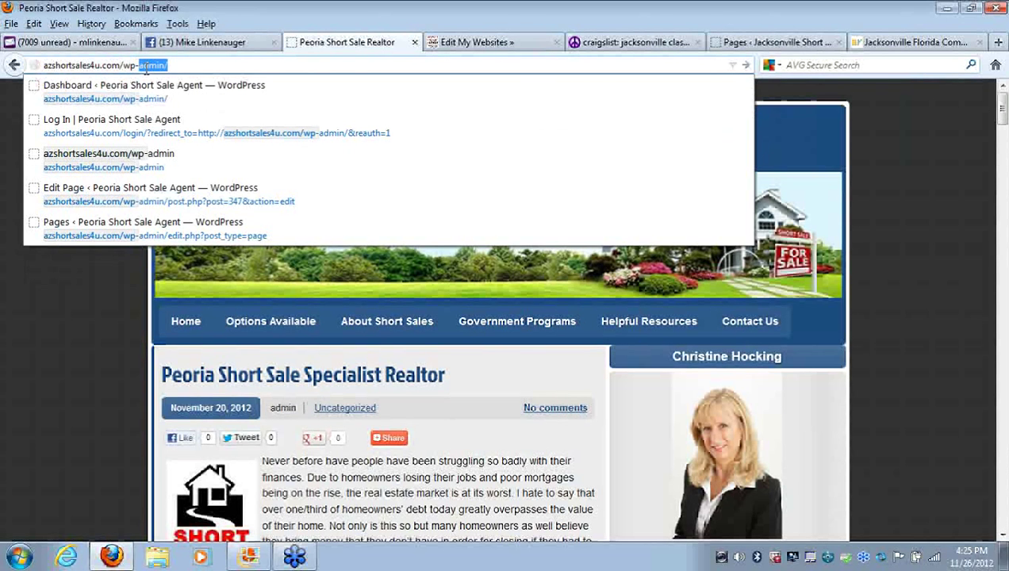
{"action": "type", "text": "admin"}
{"action": "key", "text": "Return"}
Log in with the admin username and password, declining to save the password
{"action": "left_click_drag", "start_coordinate": [118, 66], "coordinate": [185, 66]}
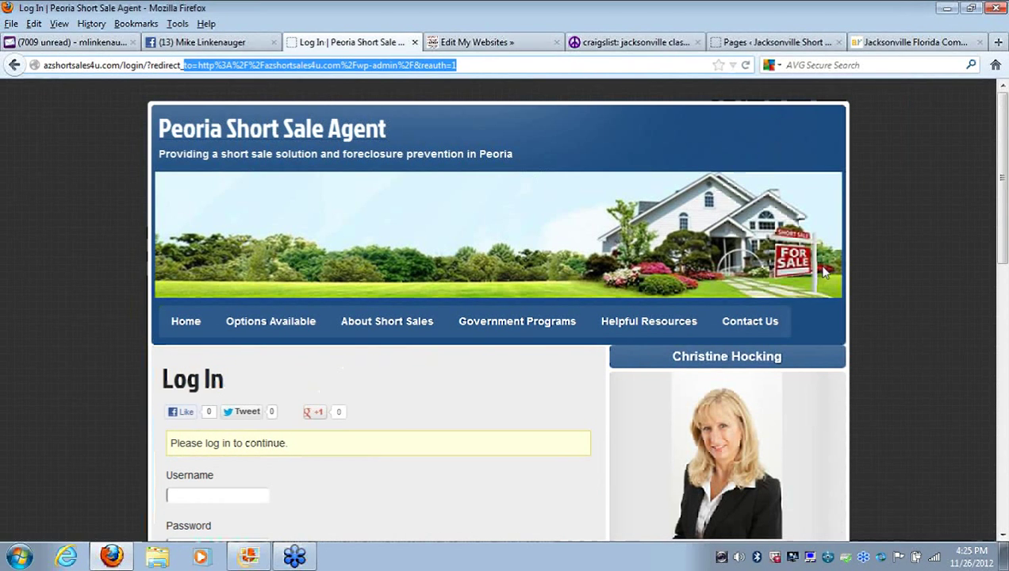
{"action": "scroll", "coordinate": [1006, 248], "scroll_direction": "down", "scroll_amount": 3}
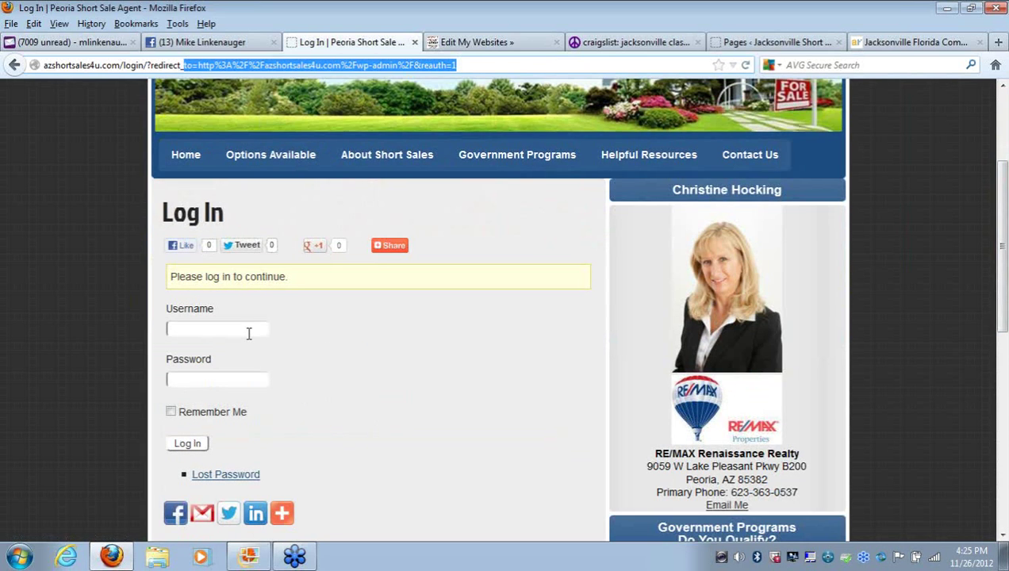
{"action": "left_click", "coordinate": [248, 333]}
{"action": "type", "text": "admin"}
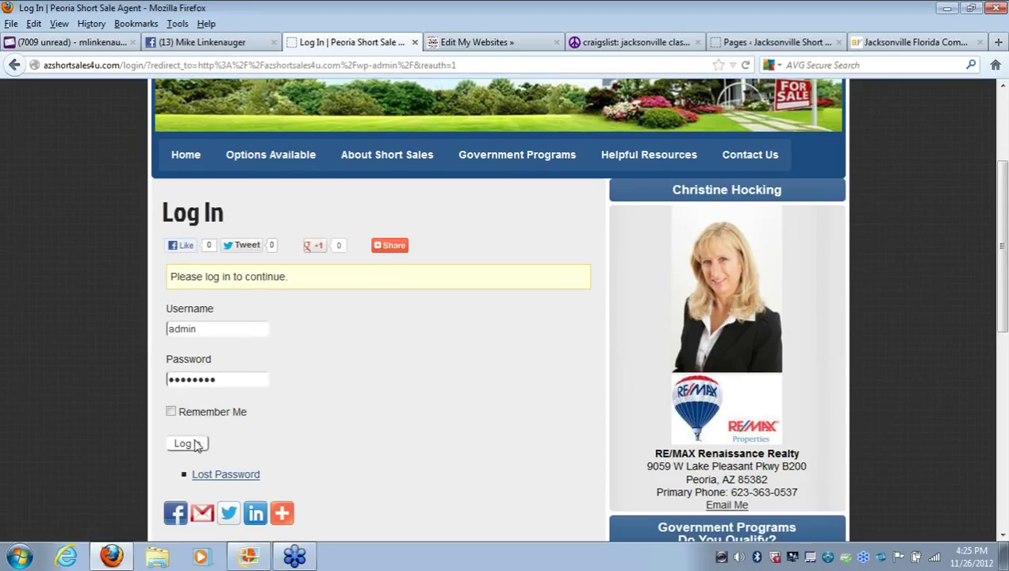
{"action": "left_click", "coordinate": [196, 444]}
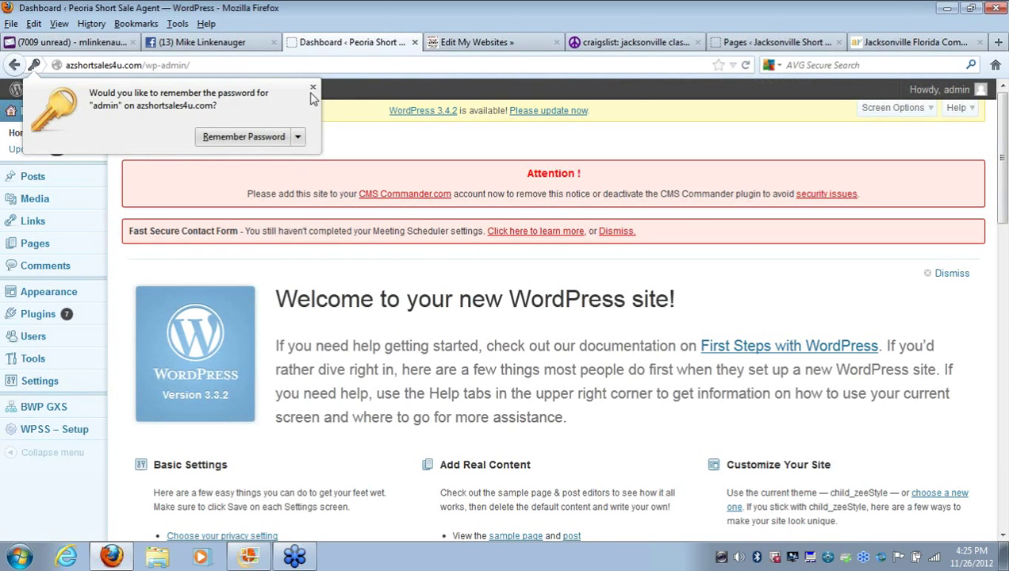
{"action": "left_click", "coordinate": [312, 89]}
Open the Email Campaign page from All Pages for editing
{"action": "left_click", "coordinate": [37, 251]}
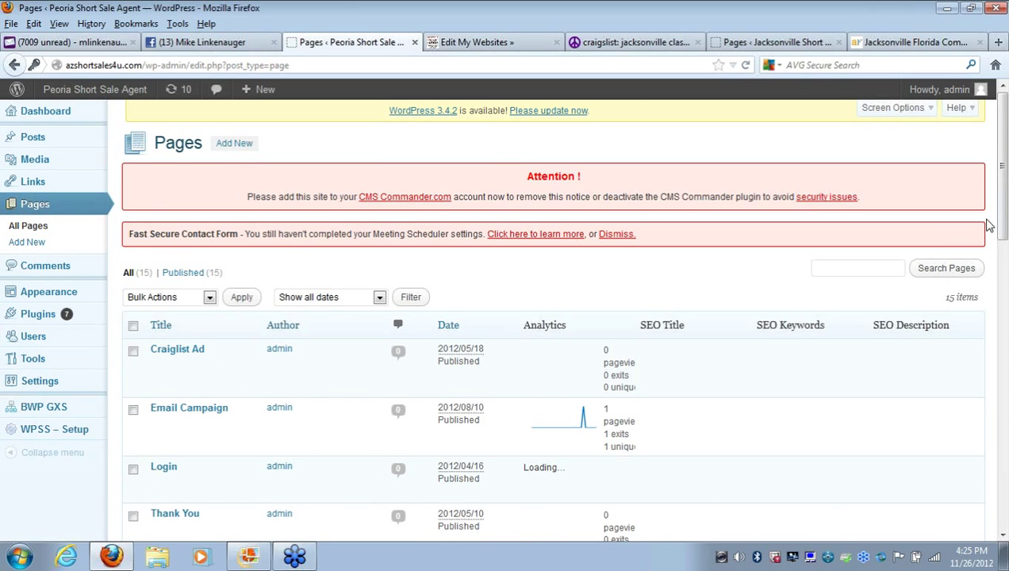
{"action": "scroll", "coordinate": [989, 226], "scroll_direction": "down", "scroll_amount": 4}
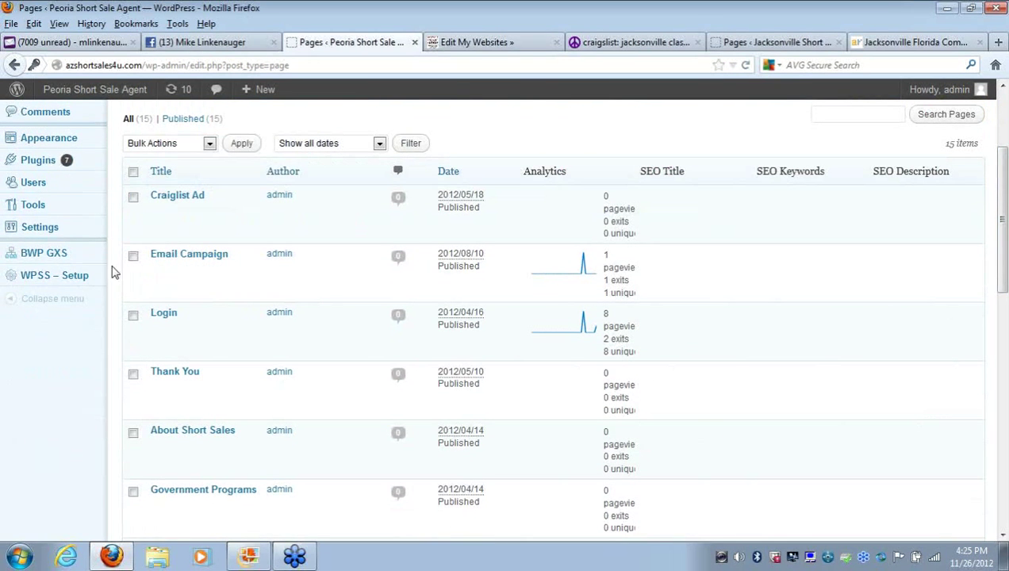
{"action": "left_click", "coordinate": [180, 255]}
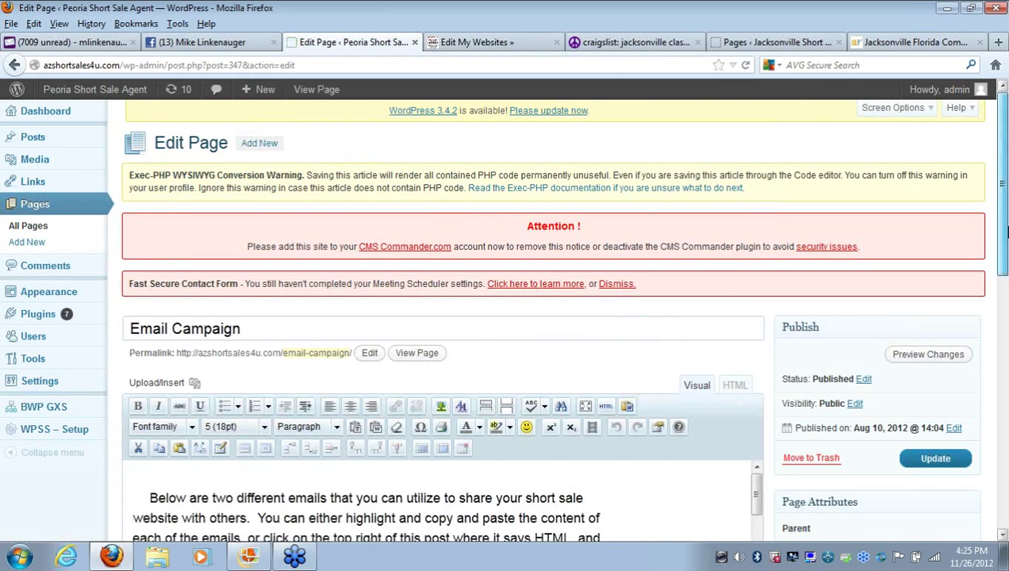
Select the sample email text and house picture, then go to Yahoo Mail
{"action": "left_click_drag", "start_coordinate": [1004, 230], "coordinate": [1005, 346]}
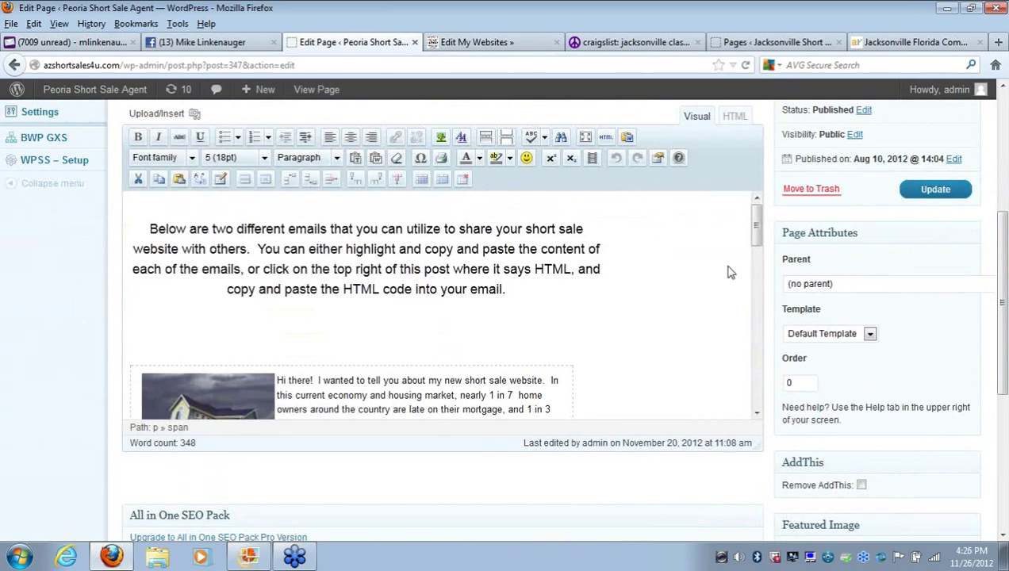
{"action": "mouse_move", "coordinate": [757, 224]}
{"action": "left_mouse_down"}
{"action": "mouse_move", "coordinate": [755, 333]}
{"action": "mouse_move", "coordinate": [791, 385]}
{"action": "mouse_move", "coordinate": [758, 225]}
{"action": "mouse_move", "coordinate": [759, 247]}
{"action": "left_mouse_up"}
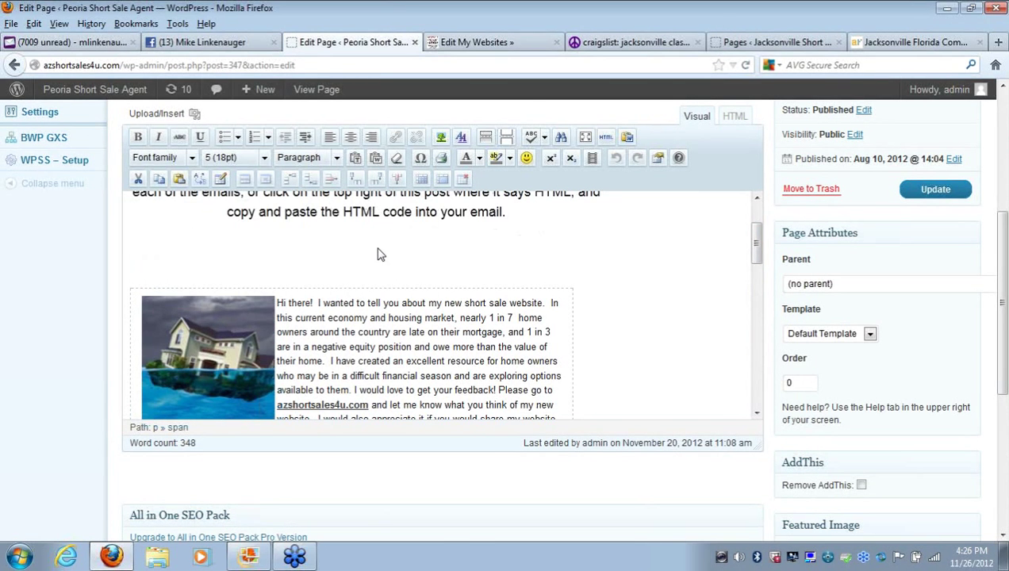
{"action": "mouse_move", "coordinate": [379, 256]}
{"action": "left_mouse_down"}
{"action": "mouse_move", "coordinate": [421, 456]}
{"action": "mouse_move", "coordinate": [397, 178]}
{"action": "mouse_move", "coordinate": [422, 327]}
{"action": "mouse_move", "coordinate": [468, 410]}
{"action": "mouse_move", "coordinate": [463, 396]}
{"action": "left_mouse_up"}
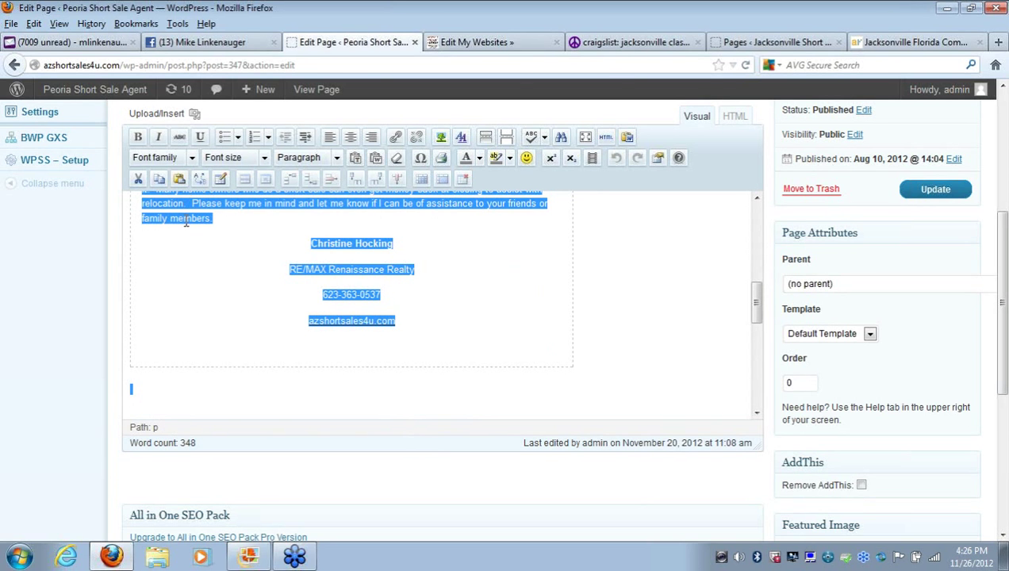
{"action": "left_click", "coordinate": [68, 44]}
Start a new Yahoo message and drag the selected WordPress email content into its body
{"action": "left_click", "coordinate": [85, 191]}
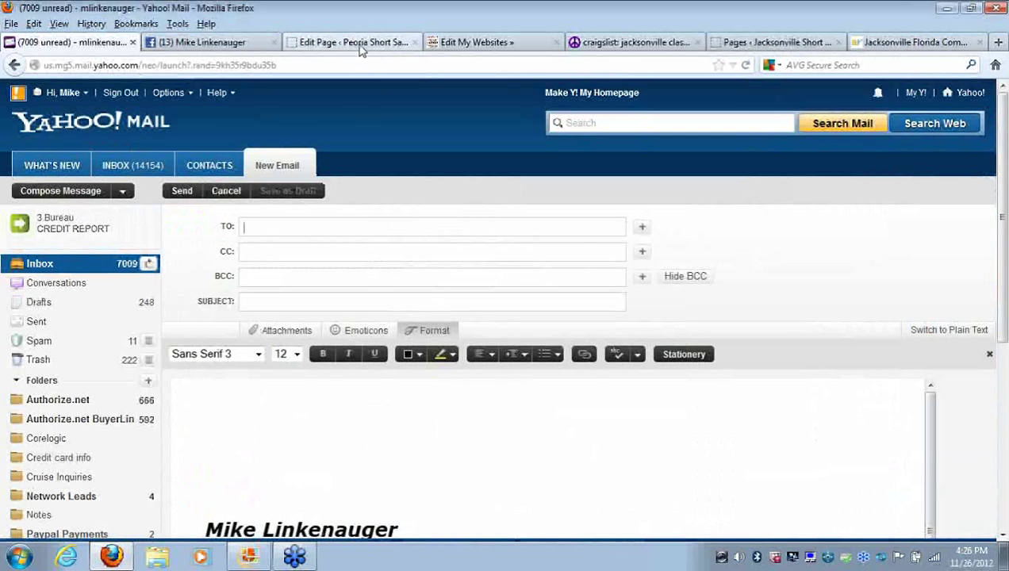
{"action": "left_click", "coordinate": [361, 44]}
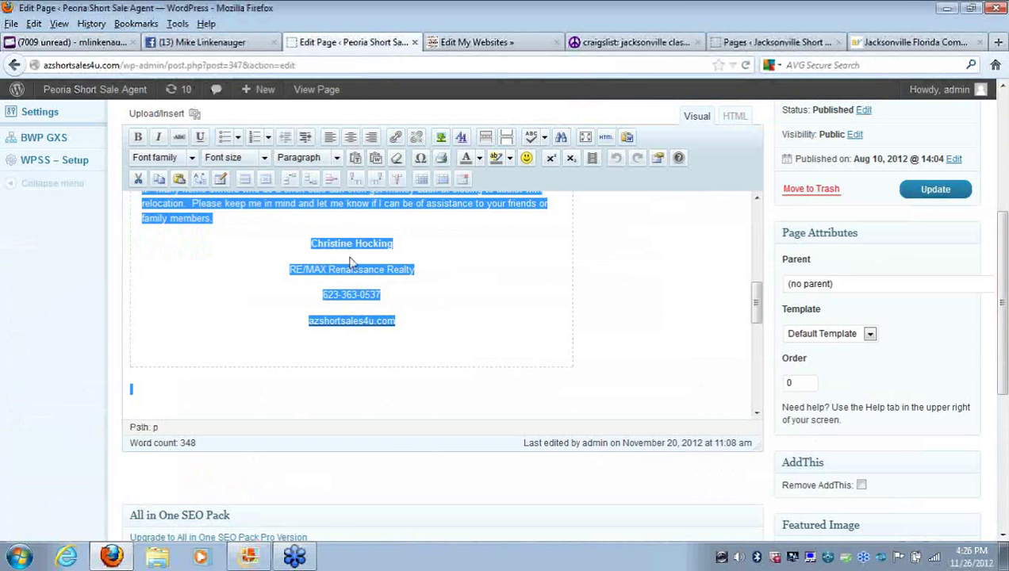
{"action": "left_click_drag", "start_coordinate": [187, 221], "coordinate": [325, 418]}
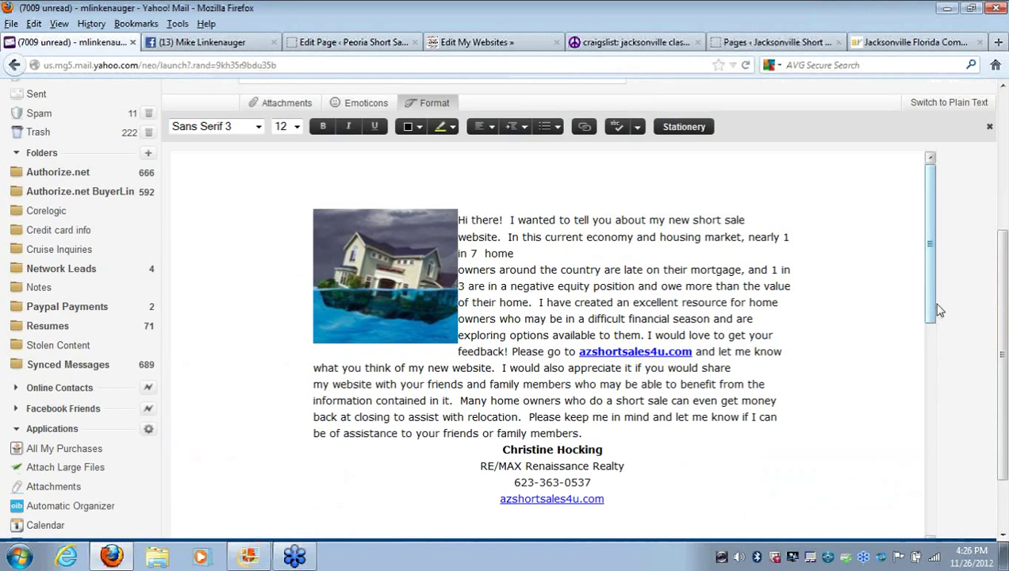
Delete the default signature block and rejoin the split home owners line
{"action": "mouse_move", "coordinate": [938, 310]}
{"action": "left_mouse_down"}
{"action": "mouse_move", "coordinate": [957, 387]}
{"action": "mouse_move", "coordinate": [940, 531]}
{"action": "left_mouse_up"}
{"action": "mouse_move", "coordinate": [525, 524]}
{"action": "left_mouse_down"}
{"action": "mouse_move", "coordinate": [292, 284]}
{"action": "mouse_move", "coordinate": [219, 180]}
{"action": "mouse_move", "coordinate": [235, 178]}
{"action": "left_mouse_up"}
{"action": "key", "text": "Delete"}
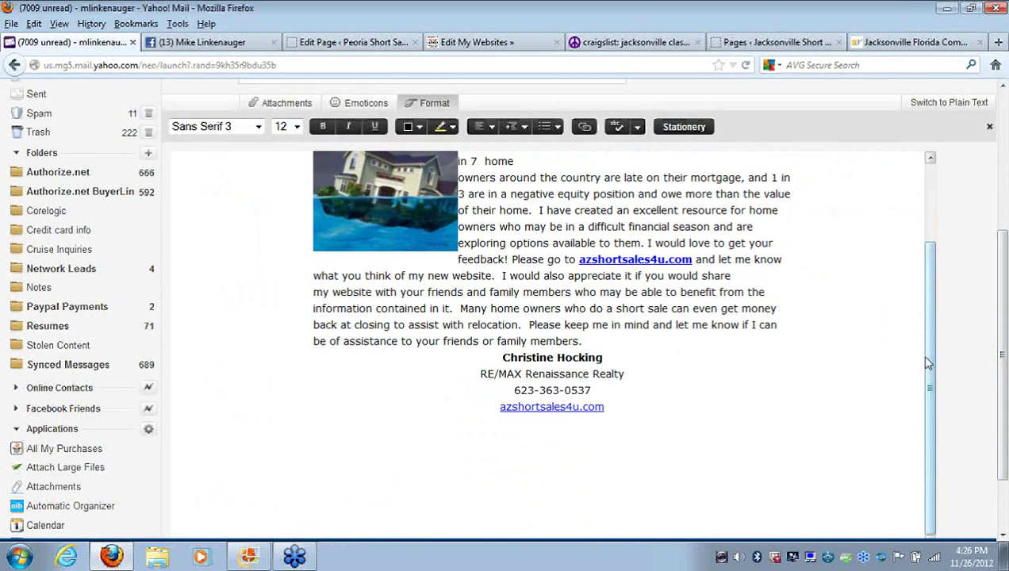
{"action": "left_click_drag", "start_coordinate": [930, 366], "coordinate": [918, 255]}
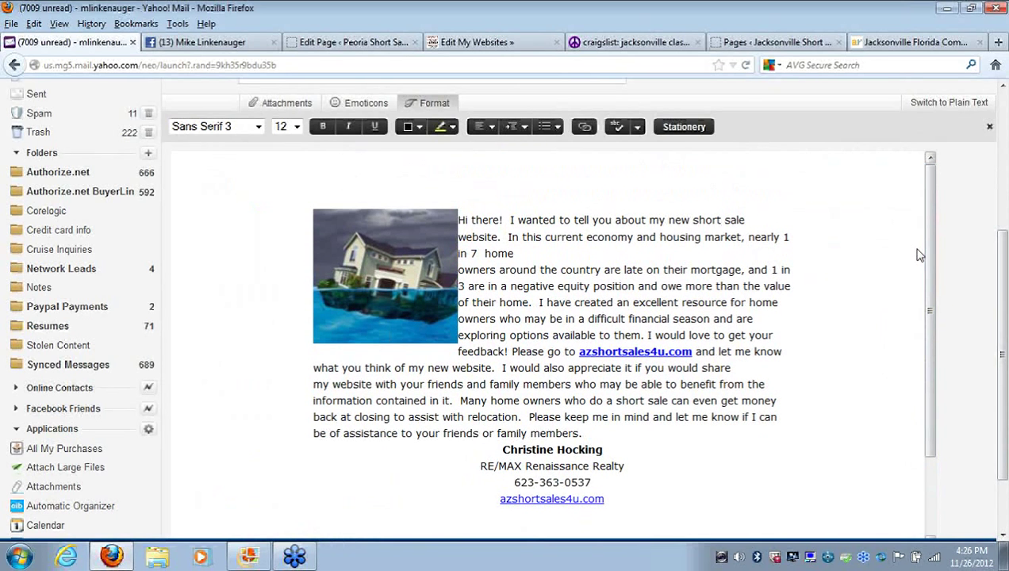
{"action": "left_click", "coordinate": [460, 270]}
{"action": "key", "text": "BackSpace"}
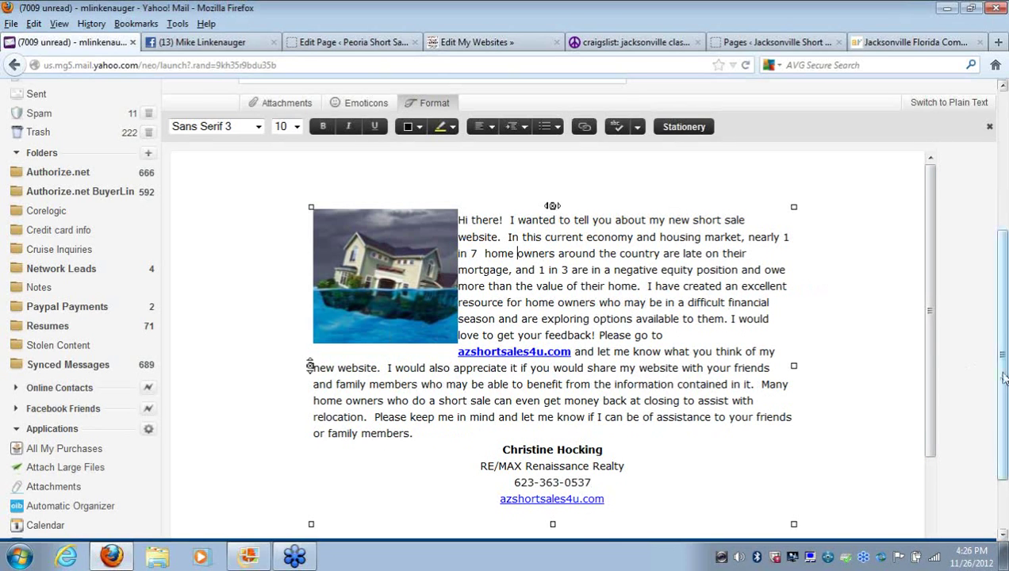
{"action": "left_click_drag", "start_coordinate": [998, 378], "coordinate": [994, 282]}
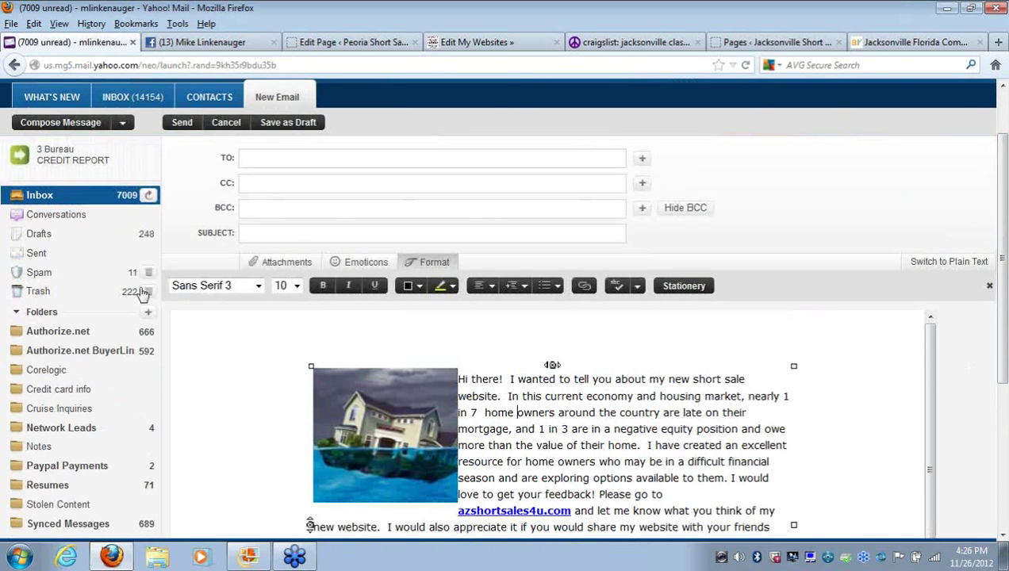
Address the email to your own suggested address and enter the subject 'Check out my new website'
{"action": "left_click", "coordinate": [272, 160]}
{"action": "type", "text": "mlink"}
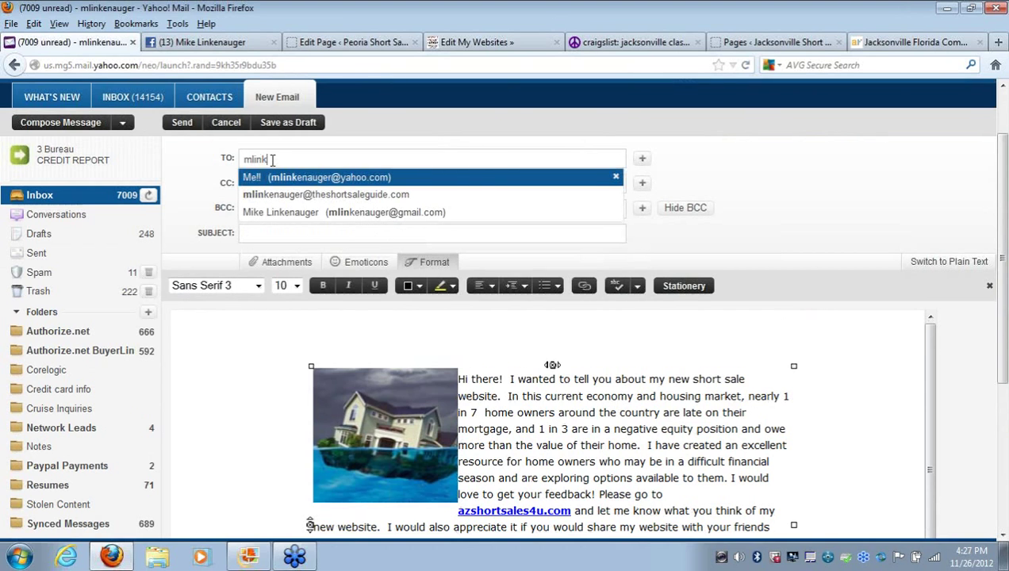
{"action": "left_click", "coordinate": [274, 181]}
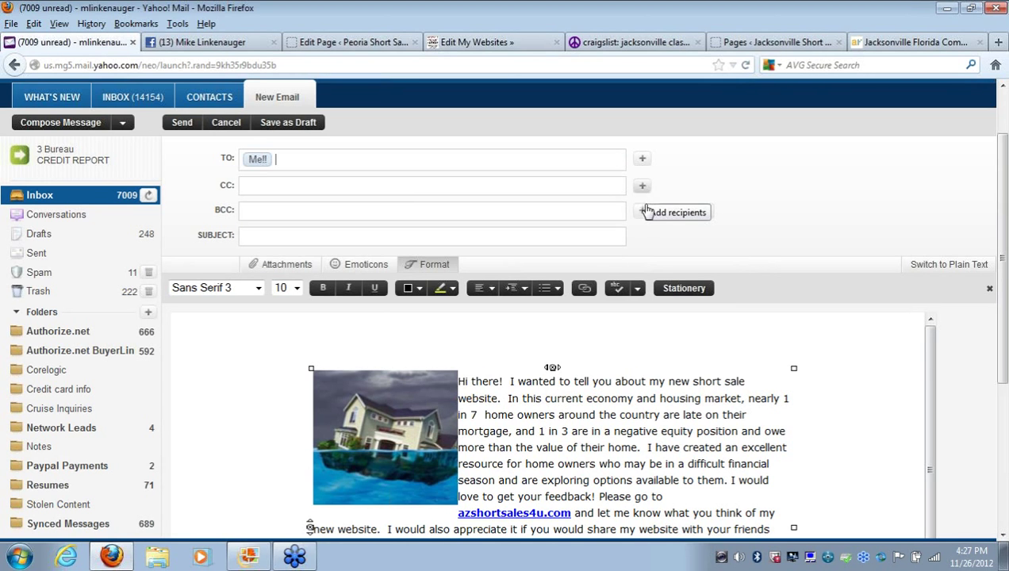
{"action": "left_click", "coordinate": [342, 237]}
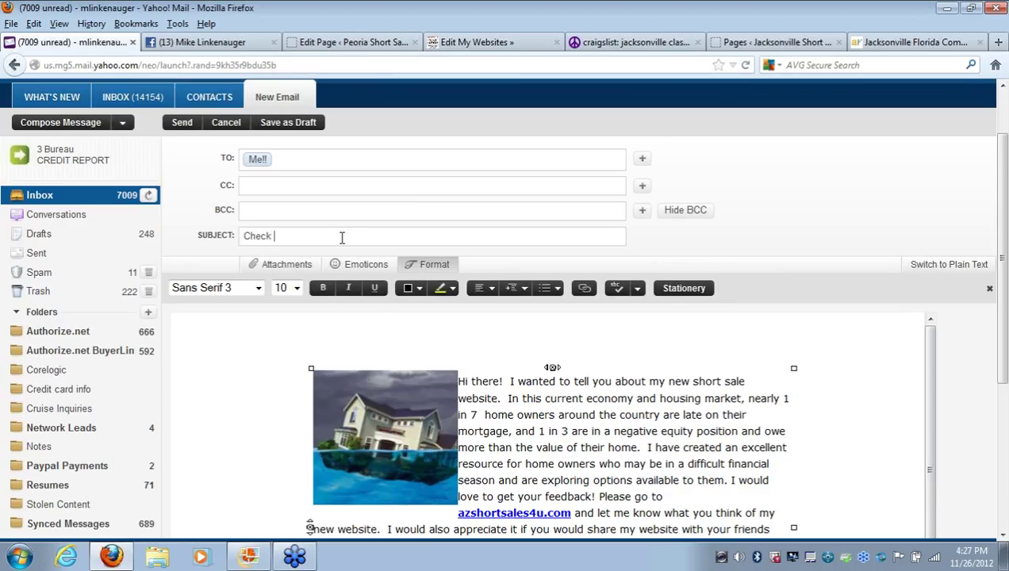
{"action": "type", "text": "Check out my new website"}
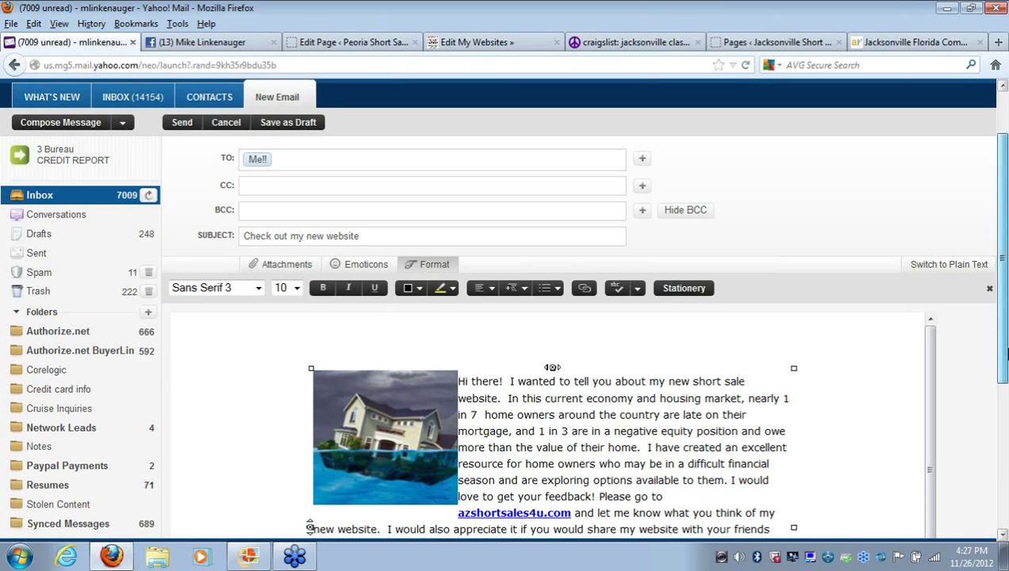
{"action": "left_click_drag", "start_coordinate": [1002, 368], "coordinate": [1004, 500]}
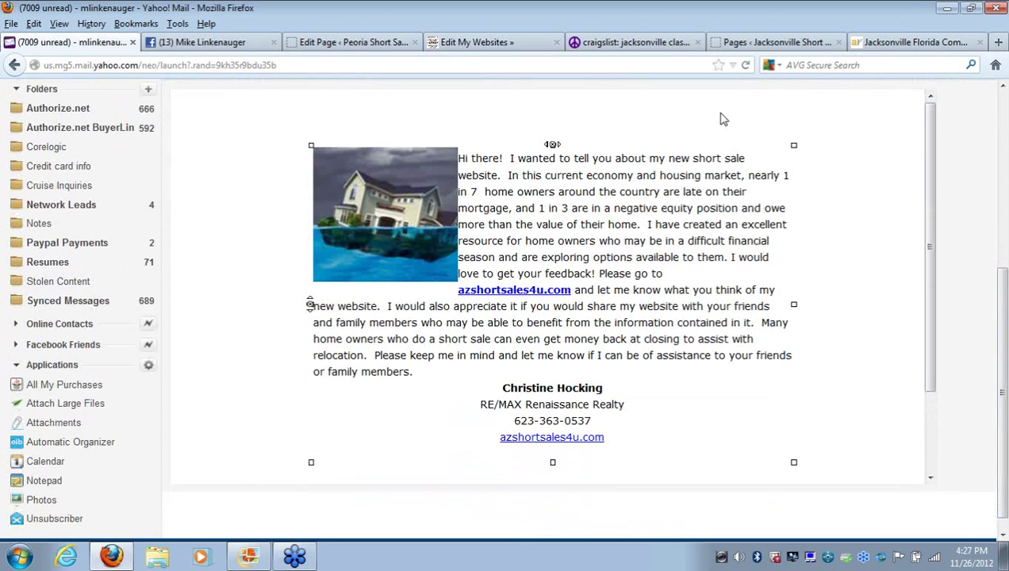
Switch the Email Campaign editor to HTML view and select the first email's code from <table
{"action": "left_click", "coordinate": [387, 42]}
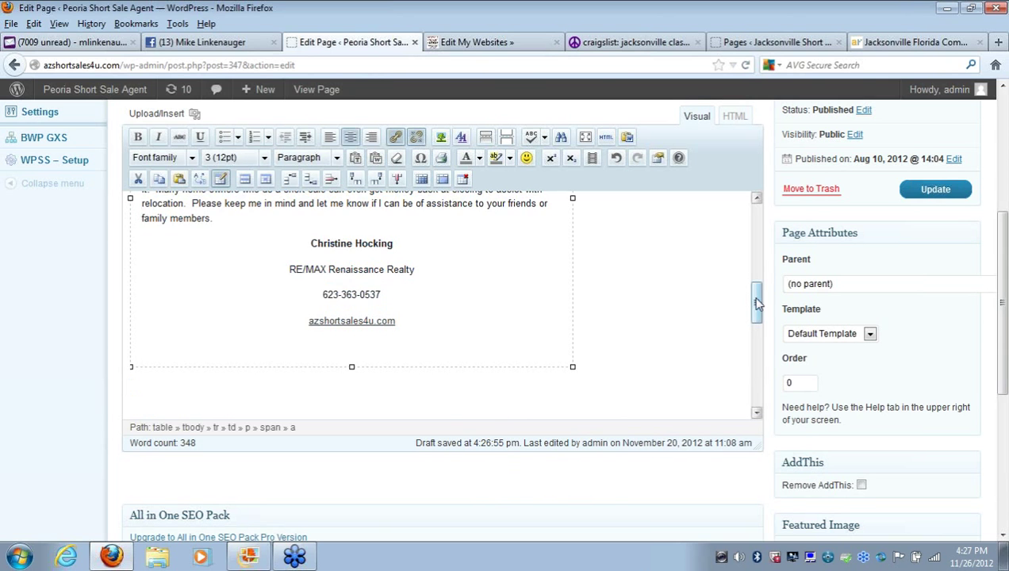
{"action": "left_click_drag", "start_coordinate": [756, 302], "coordinate": [756, 358]}
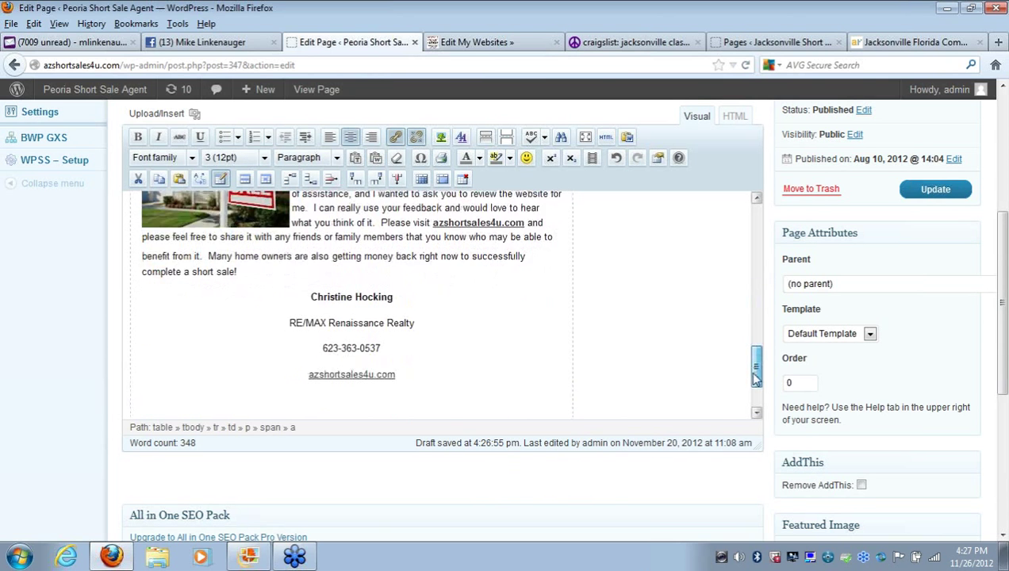
{"action": "left_click_drag", "start_coordinate": [755, 379], "coordinate": [755, 218]}
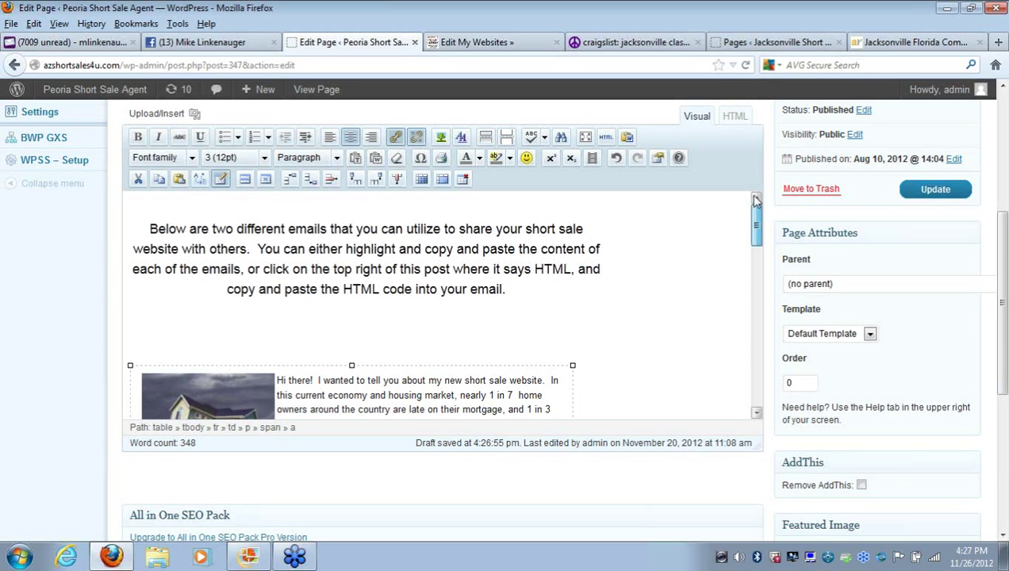
{"action": "left_click", "coordinate": [735, 119]}
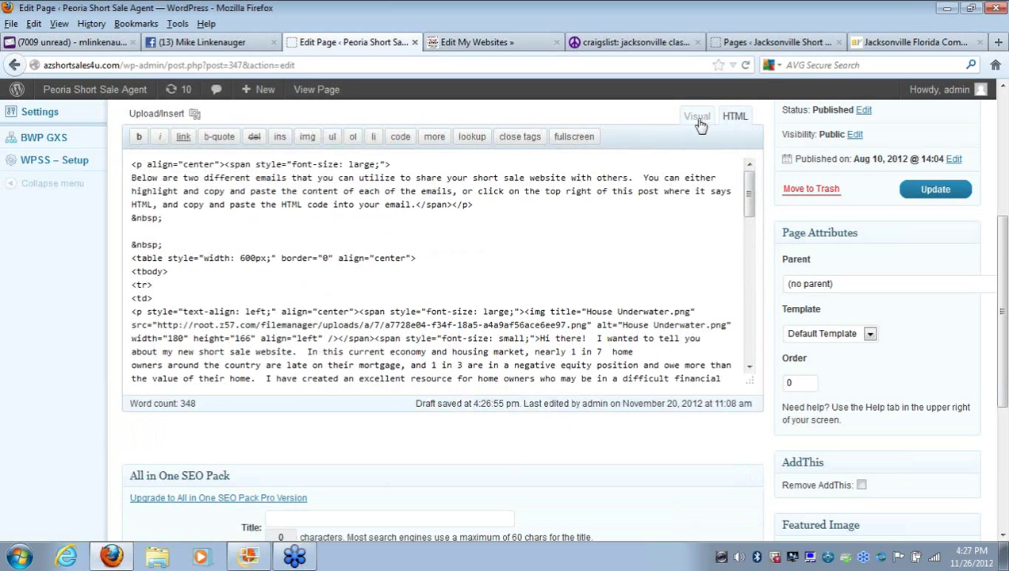
{"action": "left_click", "coordinate": [698, 118]}
{"action": "left_click", "coordinate": [734, 117]}
{"action": "left_click_drag", "start_coordinate": [749, 194], "coordinate": [749, 210]}
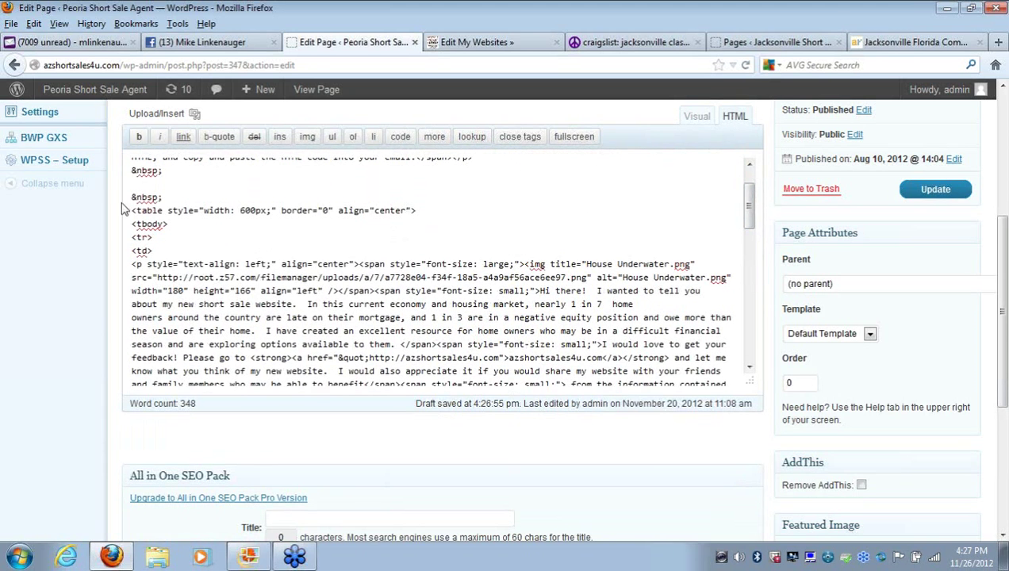
{"action": "left_click_drag", "start_coordinate": [132, 211], "coordinate": [291, 411]}
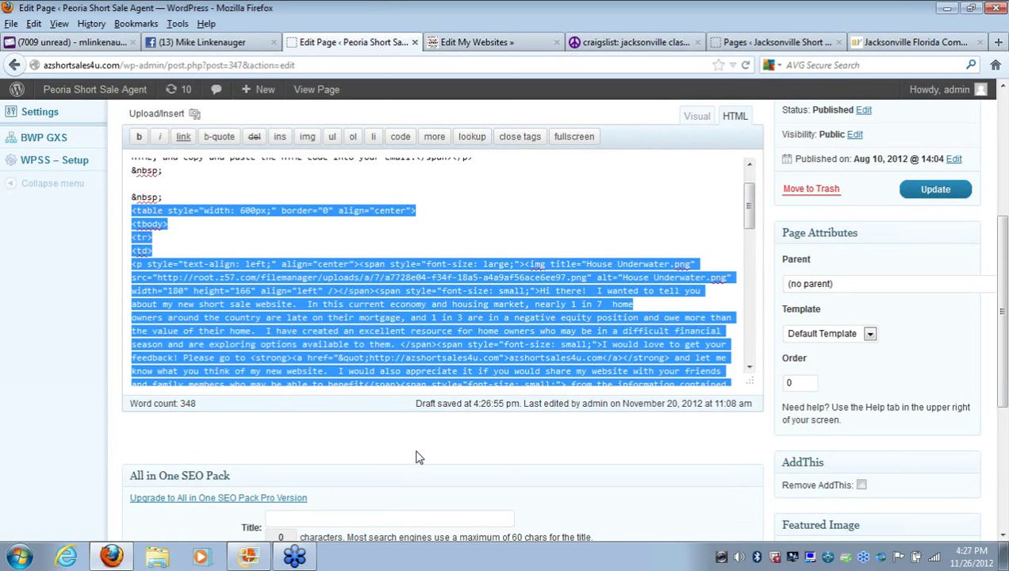
Clear the HTML selection, then send the 'Check out my new website' draft from Yahoo Mail
{"action": "left_click_drag", "start_coordinate": [428, 406], "coordinate": [561, 333]}
{"action": "left_click", "coordinate": [562, 333]}
{"action": "left_click", "coordinate": [70, 42]}
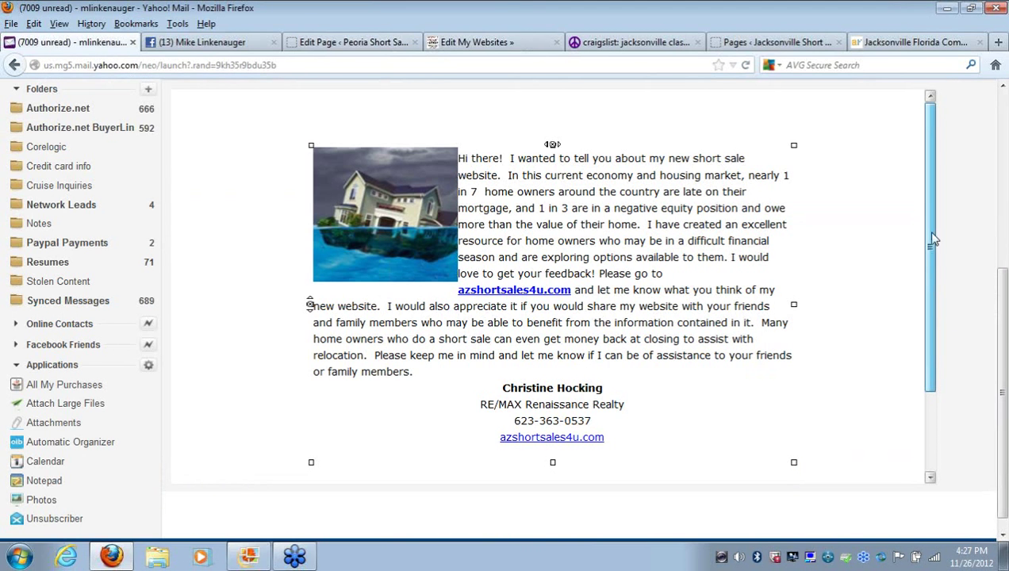
{"action": "scroll", "coordinate": [942, 268], "scroll_direction": "up", "scroll_amount": 5}
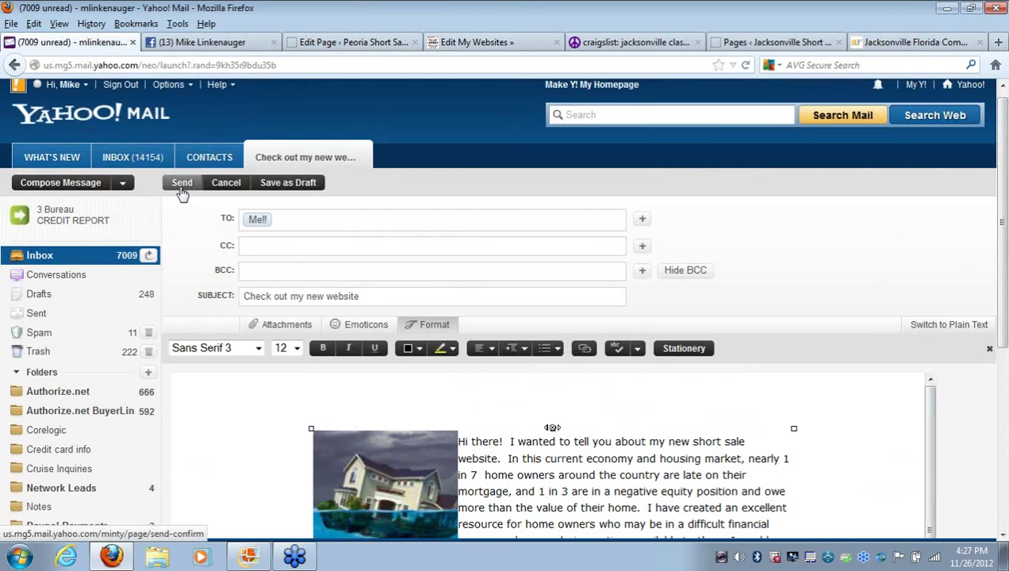
{"action": "left_click", "coordinate": [180, 187]}
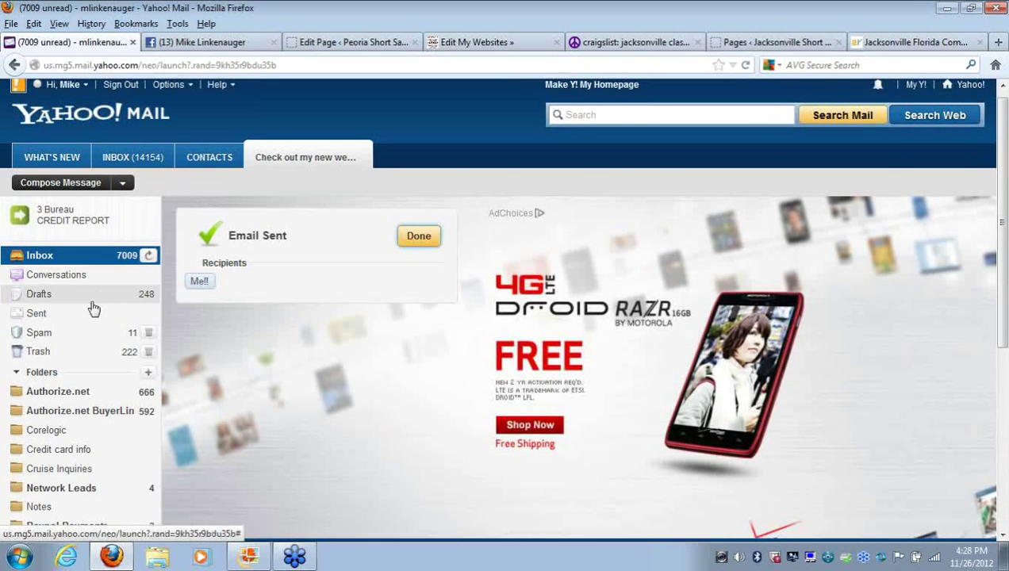
Open the received 'Check out my new website' email from the Inbox and scroll through to its signature
{"action": "left_click", "coordinate": [87, 260]}
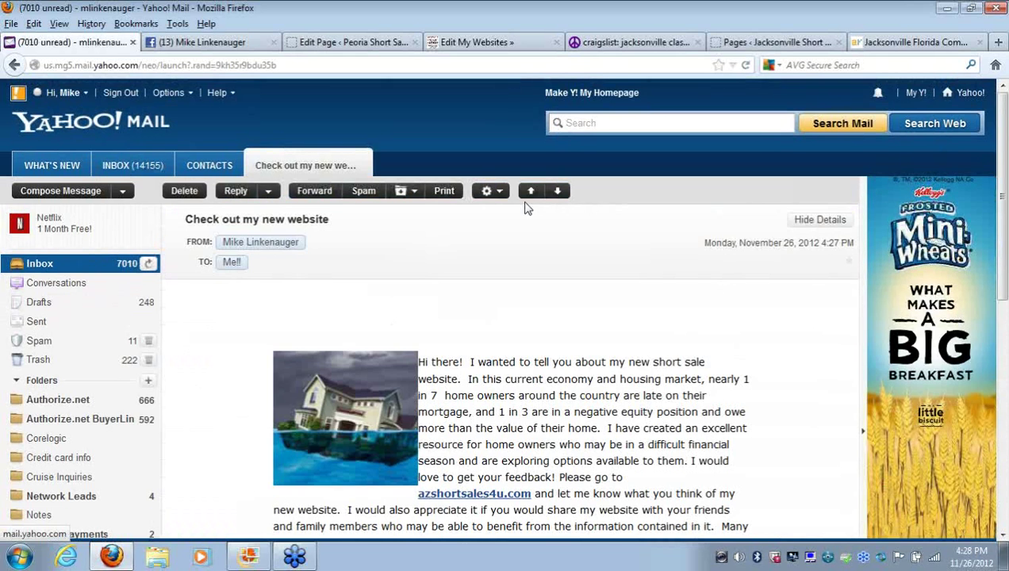
{"action": "left_click_drag", "start_coordinate": [1003, 208], "coordinate": [1004, 321]}
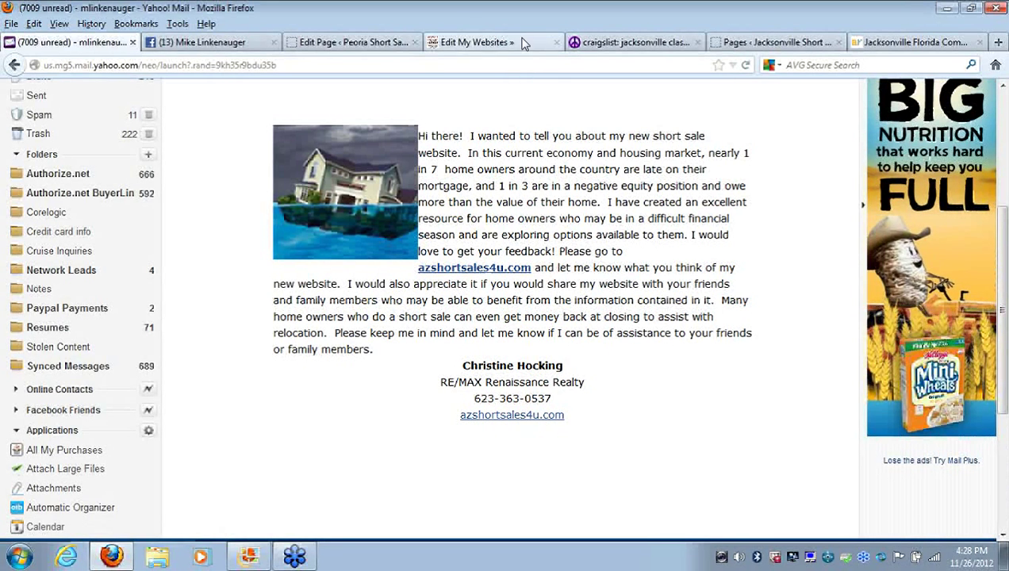
Return to the Email Campaign HTML editor, select then deselect the table code, and scroll to the top
{"action": "left_click", "coordinate": [369, 42]}
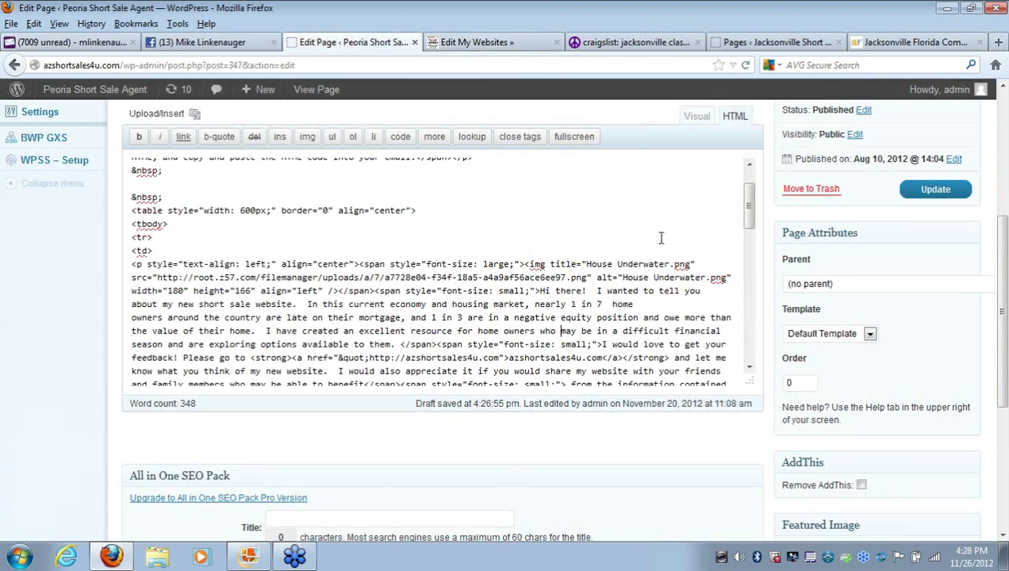
{"action": "left_click_drag", "start_coordinate": [1005, 300], "coordinate": [1005, 277]}
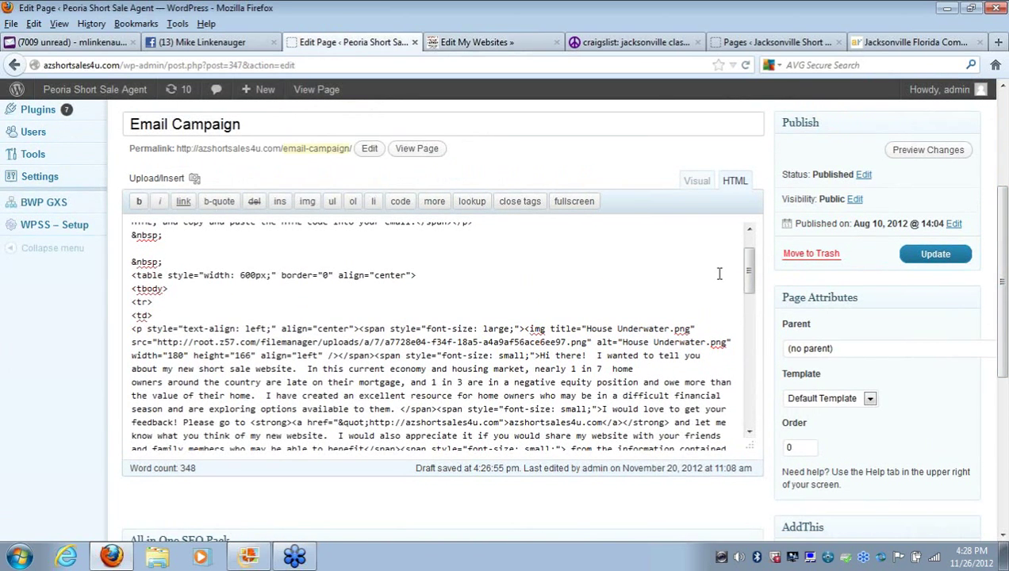
{"action": "mouse_move", "coordinate": [748, 284]}
{"action": "left_mouse_down"}
{"action": "mouse_move", "coordinate": [750, 307]}
{"action": "mouse_move", "coordinate": [748, 288]}
{"action": "left_mouse_up"}
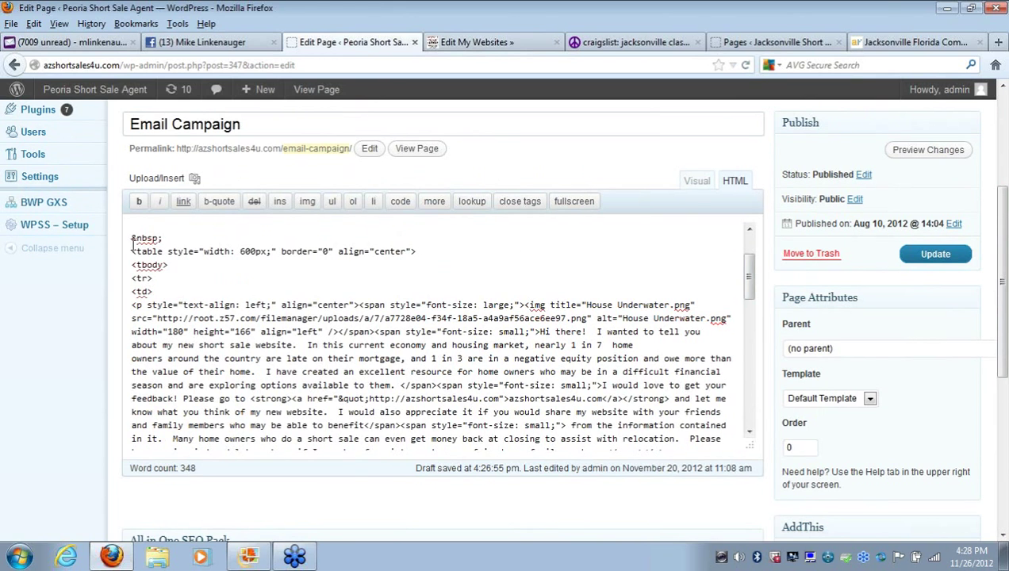
{"action": "left_click_drag", "start_coordinate": [133, 251], "coordinate": [350, 493]}
{"action": "left_click_drag", "start_coordinate": [436, 454], "coordinate": [711, 371]}
{"action": "left_click", "coordinate": [712, 371]}
{"action": "left_click_drag", "start_coordinate": [746, 268], "coordinate": [759, 247]}
{"action": "scroll", "coordinate": [910, 198], "scroll_direction": "up", "scroll_amount": 5}
Copy the site's domain from the Pages list address bar
{"action": "left_click", "coordinate": [42, 206]}
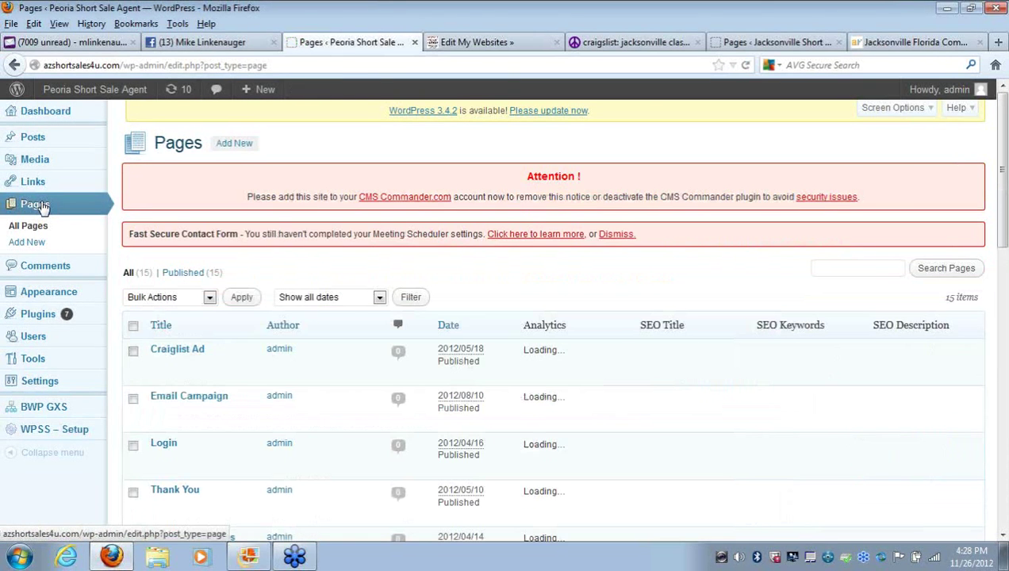
{"action": "left_click_drag", "start_coordinate": [121, 65], "coordinate": [44, 66]}
{"action": "right_click", "coordinate": [49, 67]}
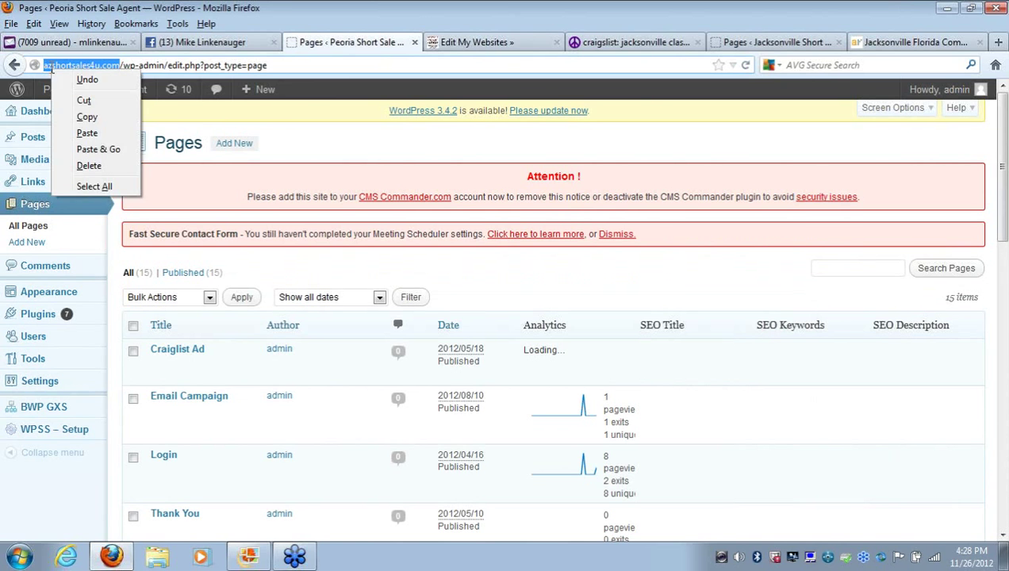
{"action": "left_click", "coordinate": [82, 117]}
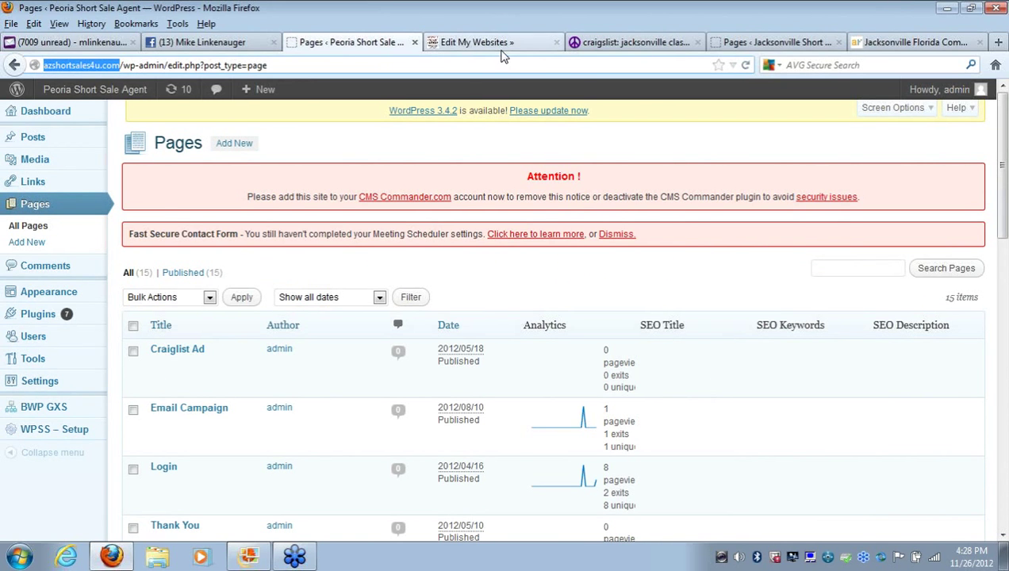
Remove the /wp-admin/edit.php?post_type=page path from the URL to load the azshortsales4u.com home page
{"action": "left_click", "coordinate": [499, 47]}
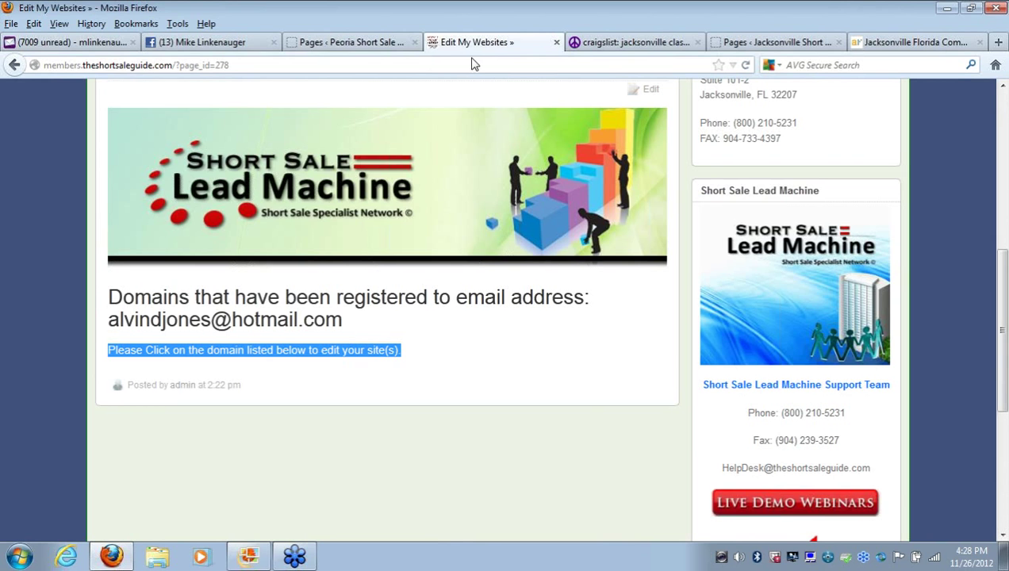
{"action": "left_click", "coordinate": [357, 46]}
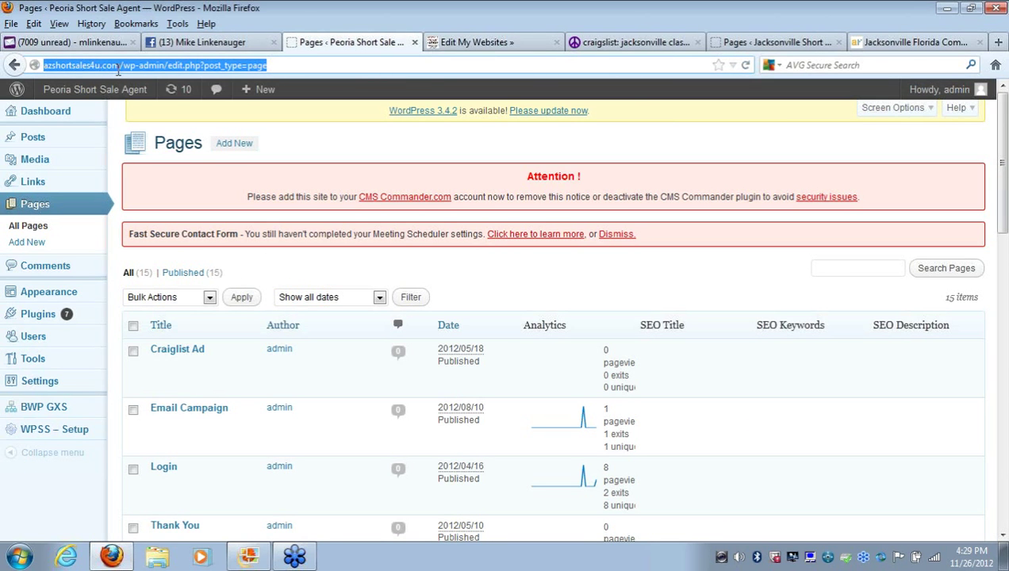
{"action": "left_click_drag", "start_coordinate": [120, 67], "coordinate": [310, 70]}
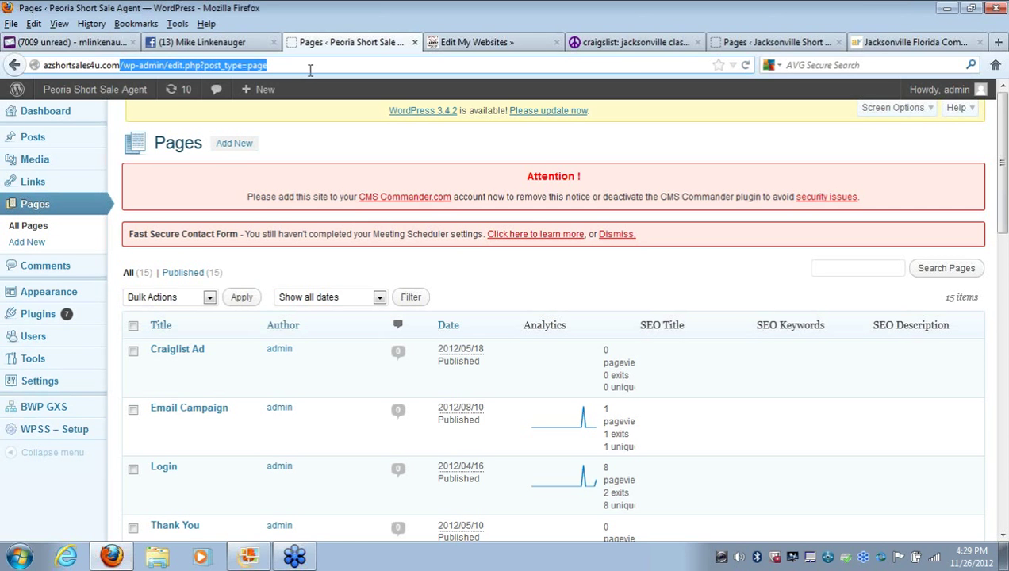
{"action": "key", "text": "BackSpace"}
{"action": "key", "text": "Return"}
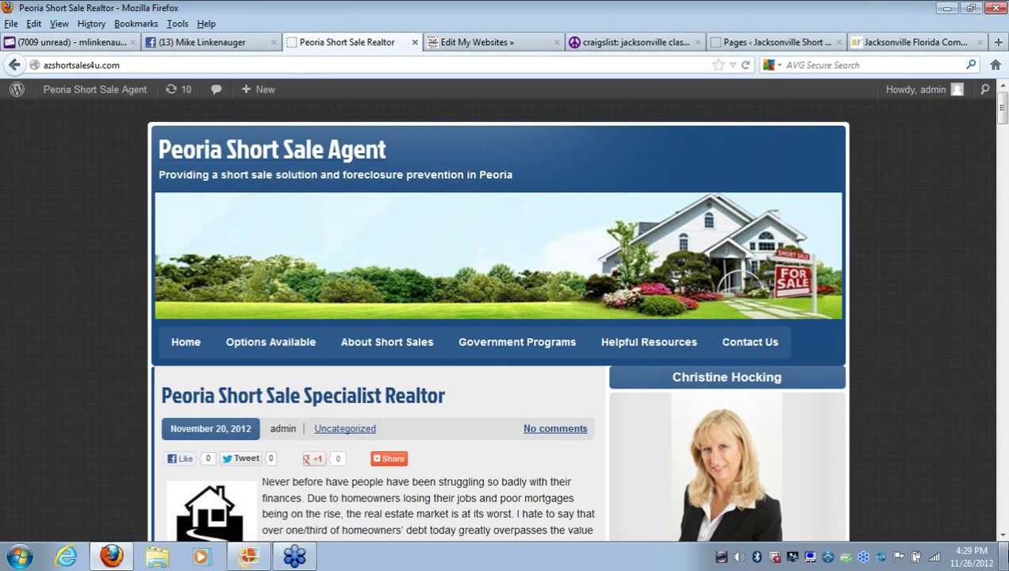
Open the Government Programs page, Like it on Facebook, and dismiss the comment box
{"action": "left_click", "coordinate": [1002, 536]}
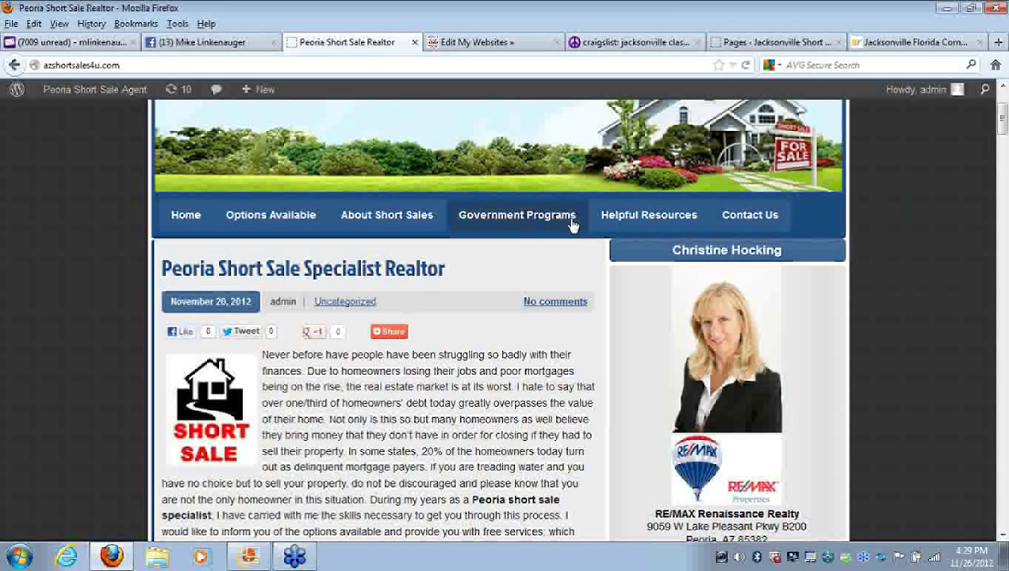
{"action": "left_click", "coordinate": [527, 225]}
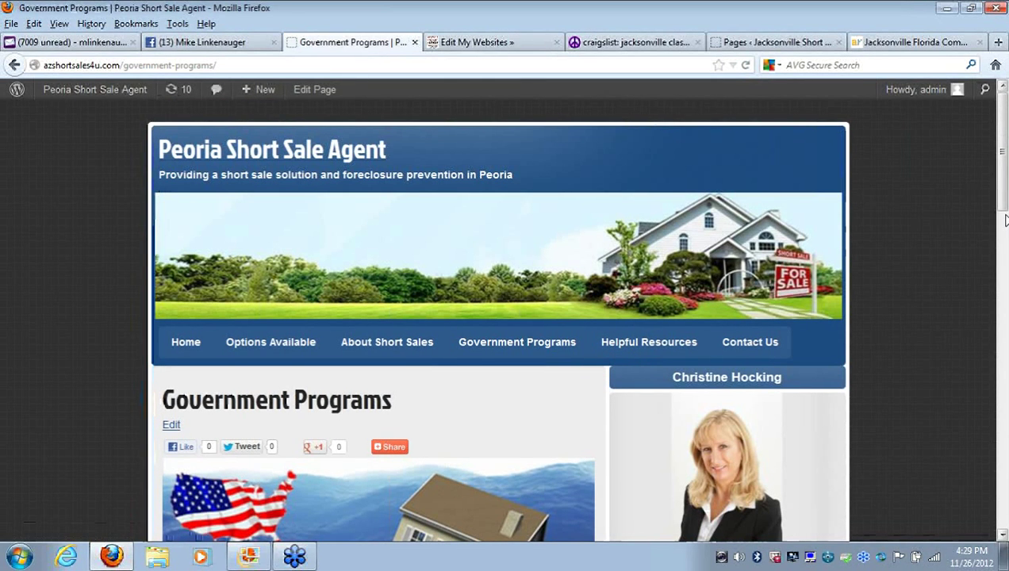
{"action": "left_click_drag", "start_coordinate": [1004, 205], "coordinate": [1006, 343]}
{"action": "scroll", "coordinate": [944, 222], "scroll_direction": "up", "scroll_amount": 8}
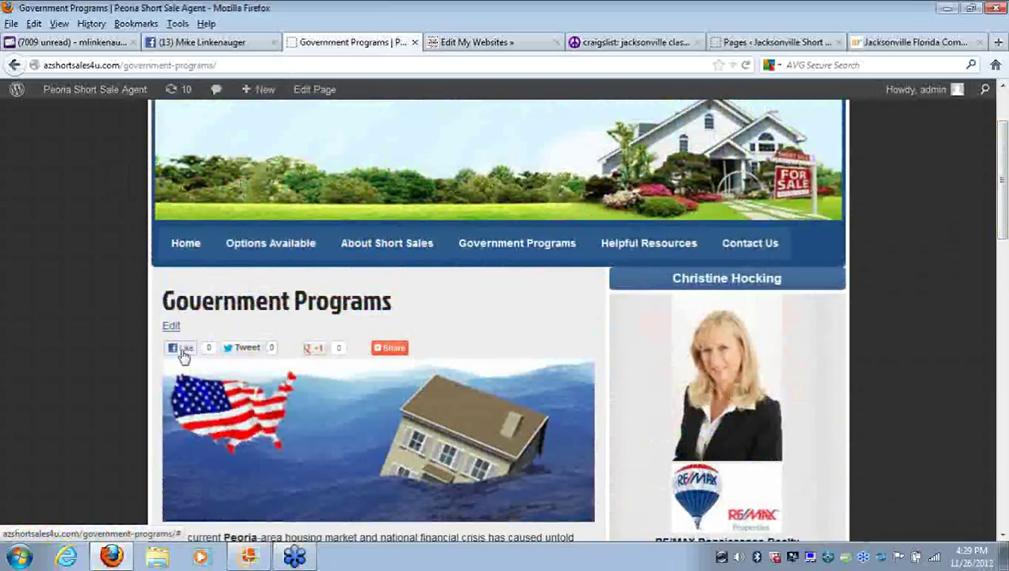
{"action": "left_click", "coordinate": [182, 350]}
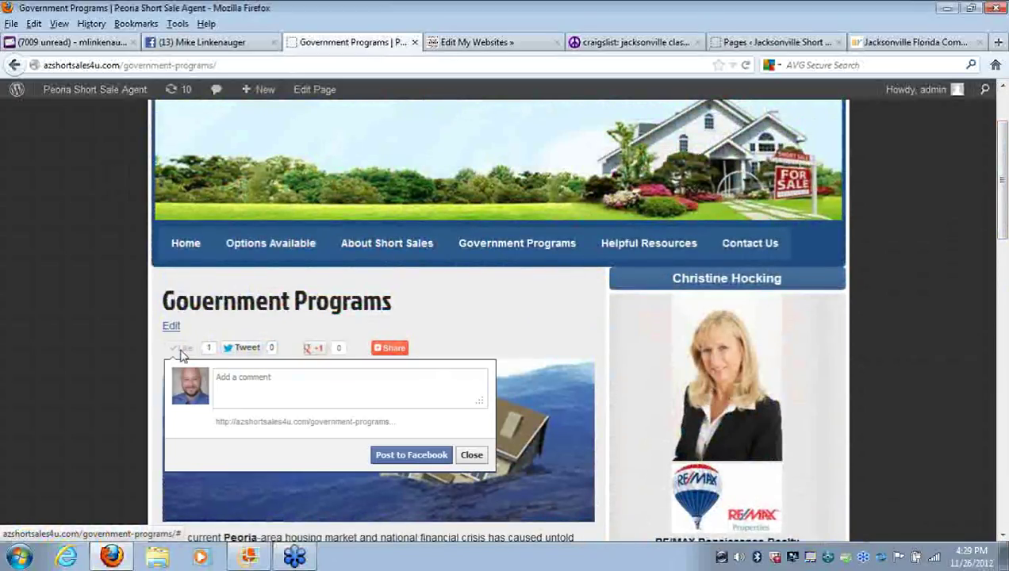
{"action": "left_click", "coordinate": [469, 455]}
Copy the Government Programs page's web address and bring up the Facebook profile
{"action": "left_click", "coordinate": [129, 66]}
{"action": "right_click", "coordinate": [131, 68]}
{"action": "left_click", "coordinate": [165, 115]}
{"action": "left_click", "coordinate": [224, 42]}
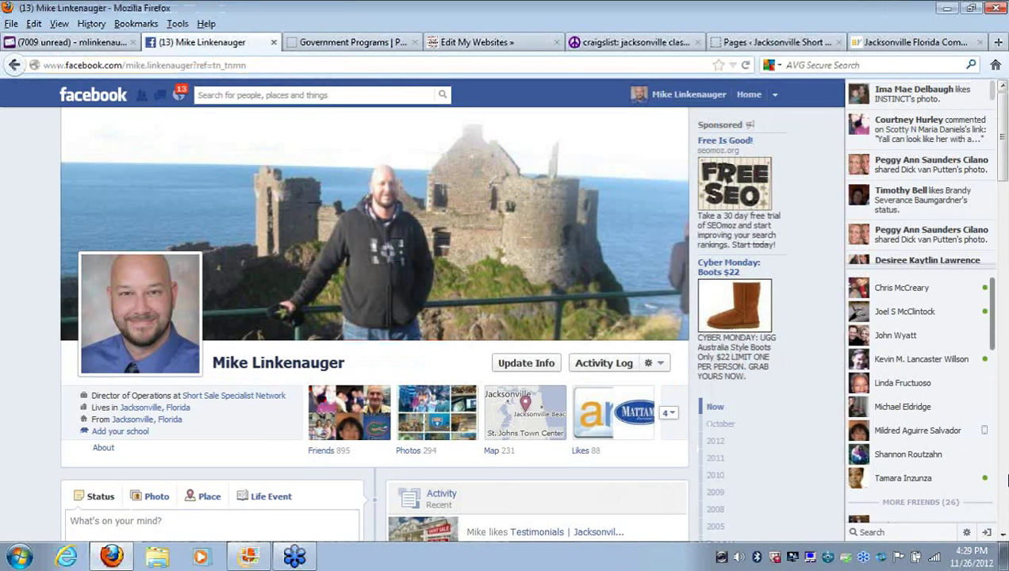
Start a new Facebook status with the Government Programs page link pasted in
{"action": "left_click", "coordinate": [1002, 535]}
{"action": "scroll", "coordinate": [1002, 535], "scroll_direction": "down", "scroll_amount": 3}
{"action": "left_click", "coordinate": [128, 291]}
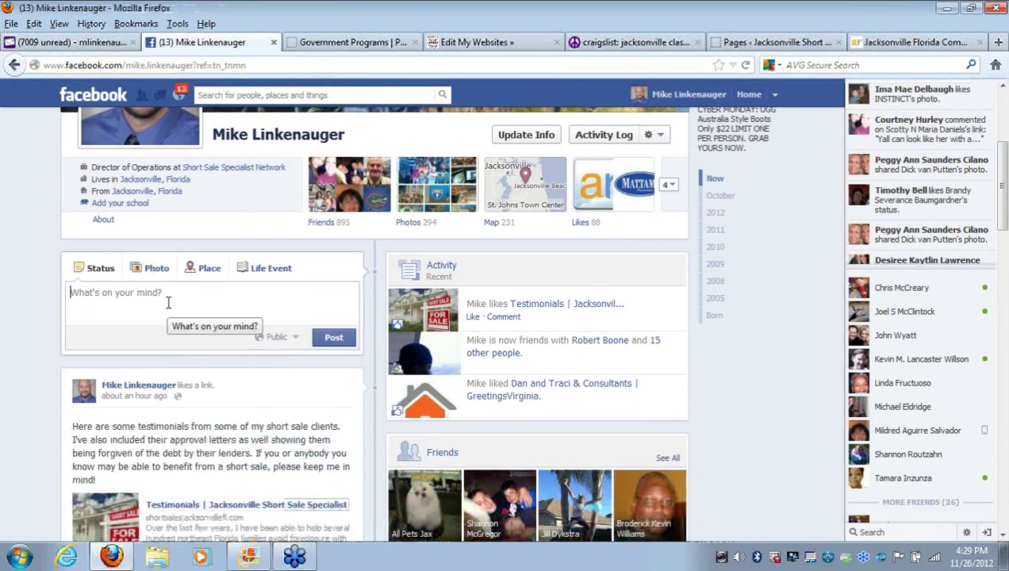
{"action": "right_click", "coordinate": [169, 303]}
{"action": "left_click", "coordinate": [191, 367]}
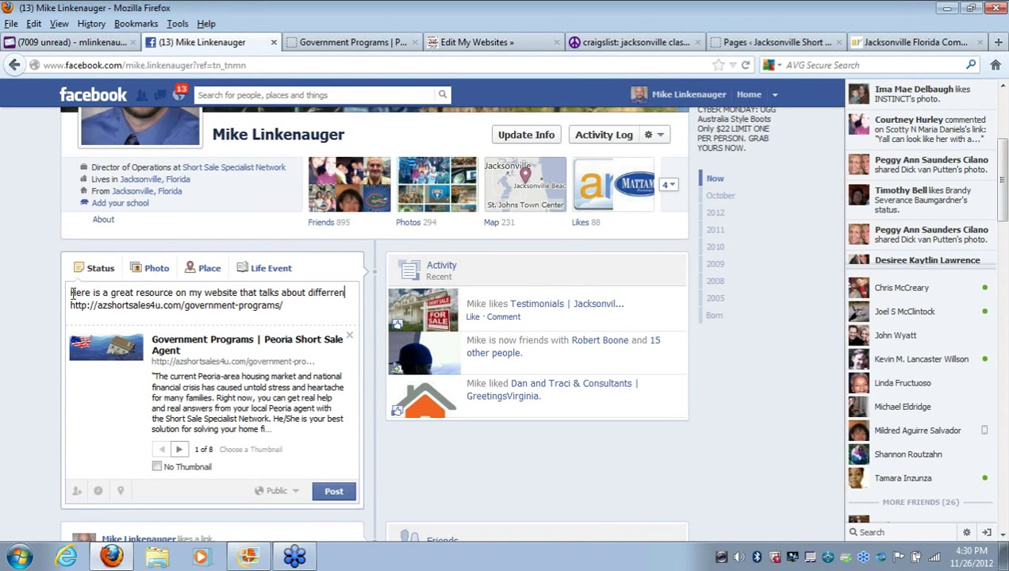
Write the government workout programs message for hardship homeowners, choose preview thumbnail 3 of 8, and close the tab
{"action": "type", "text": "government workout programs available to home owners in h"}
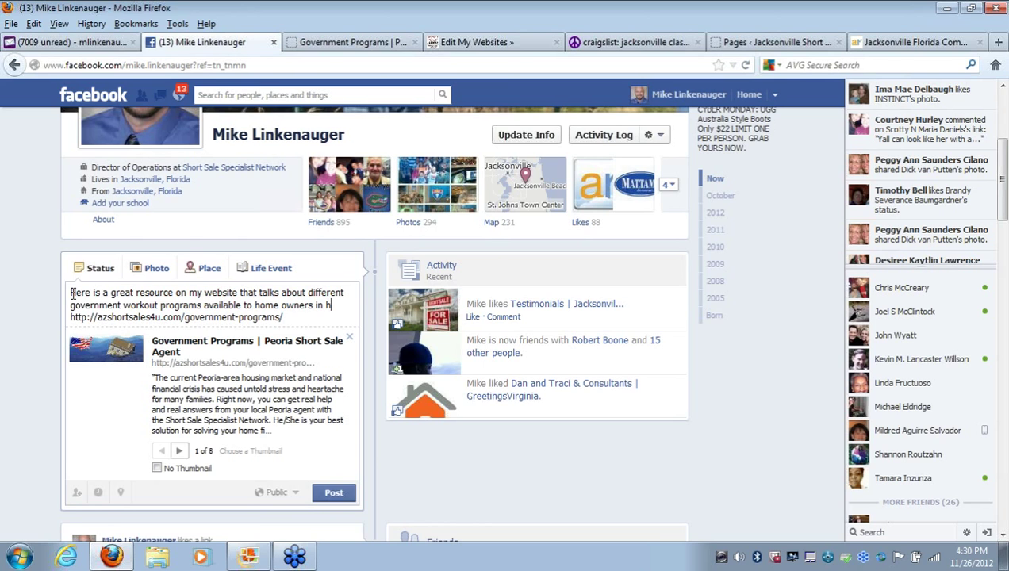
{"action": "type", "text": "dship"}
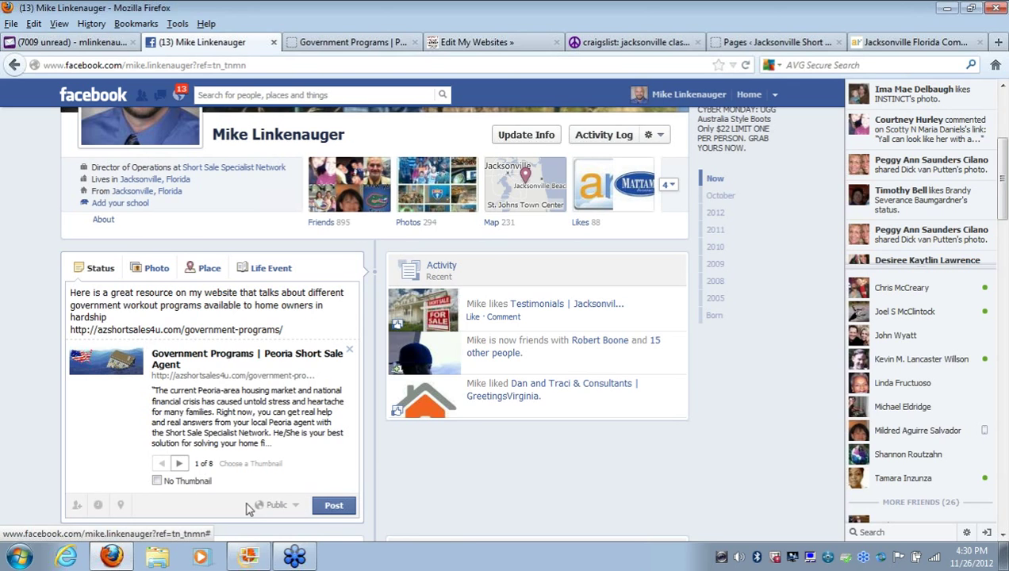
{"action": "left_click", "coordinate": [179, 465]}
{"action": "left_click", "coordinate": [180, 464]}
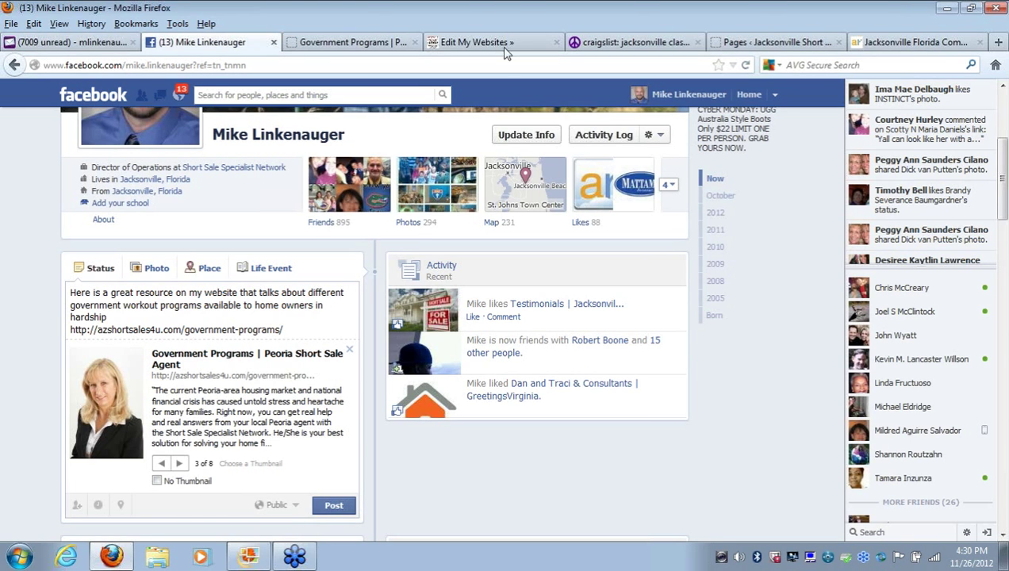
{"action": "left_click", "coordinate": [273, 43]}
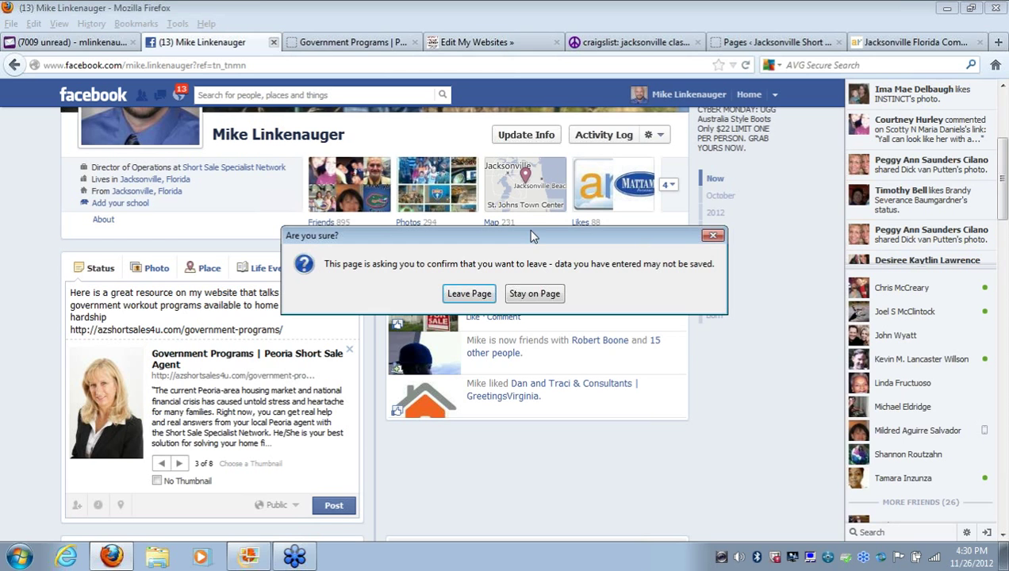
Leave the Facebook page without posting the status and switch to Edit My Websites
{"action": "left_click", "coordinate": [476, 295]}
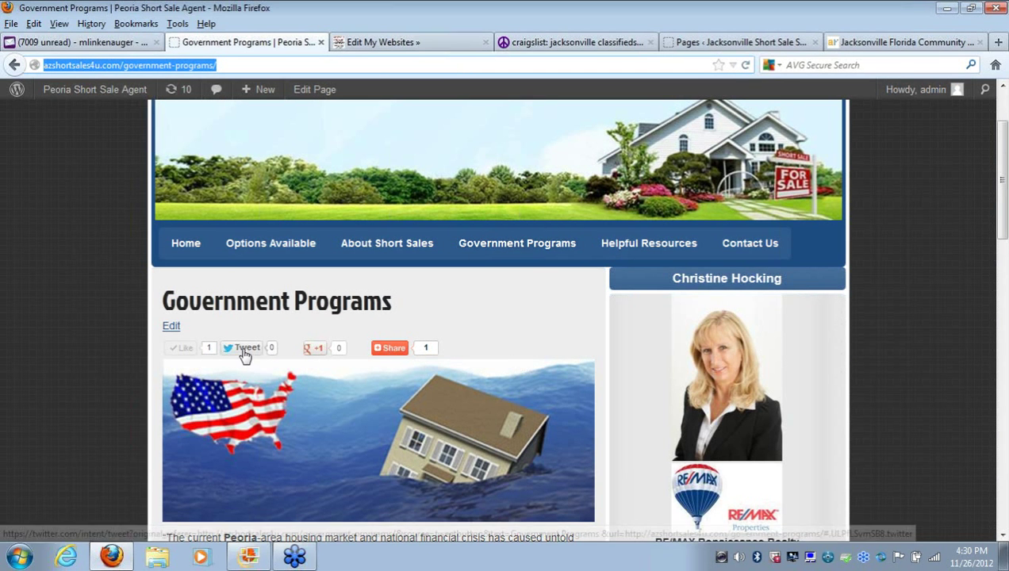
{"action": "mouse_move", "coordinate": [322, 360]}
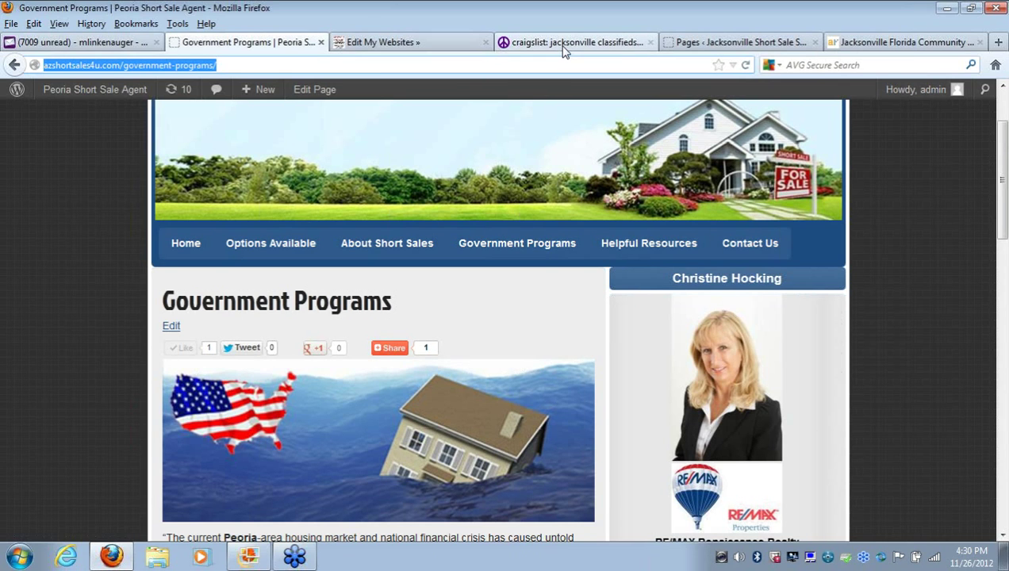
{"action": "left_click", "coordinate": [383, 48]}
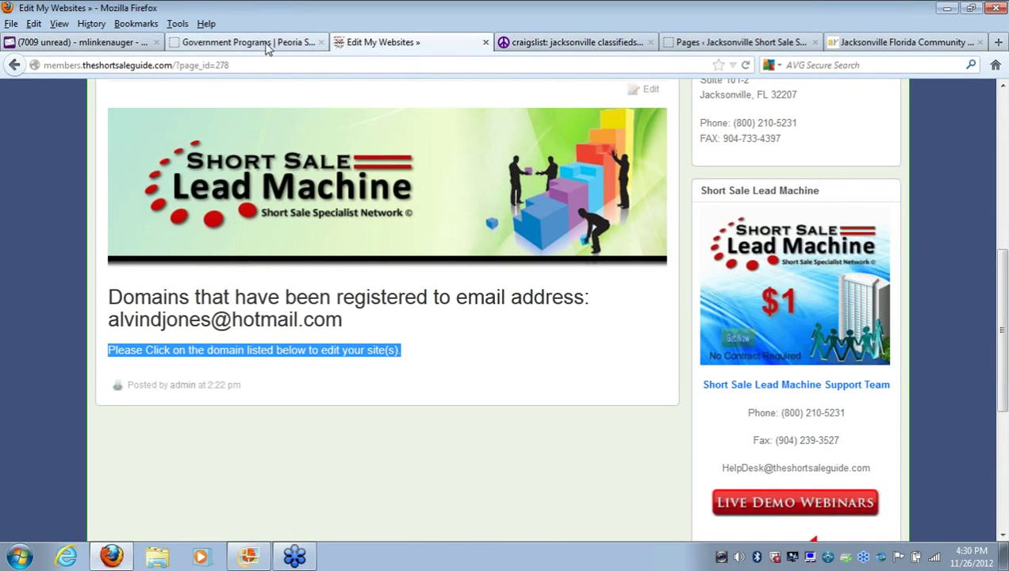
Re-paste the Government Programs address in the address bar, then go back a page
{"action": "left_click", "coordinate": [204, 43]}
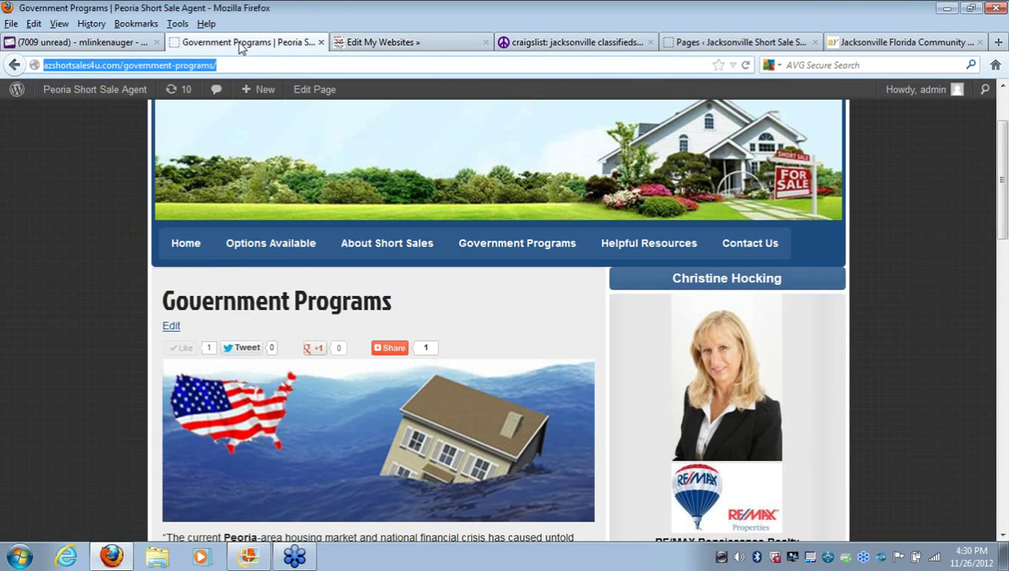
{"action": "key", "text": "BackSpace"}
{"action": "right_click", "coordinate": [144, 65]}
{"action": "left_click", "coordinate": [196, 129]}
{"action": "left_click", "coordinate": [13, 67]}
Return to the WP-admin Pages list showing 15 pages, with Craiglist Ad at the top
{"action": "left_click", "coordinate": [14, 66]}
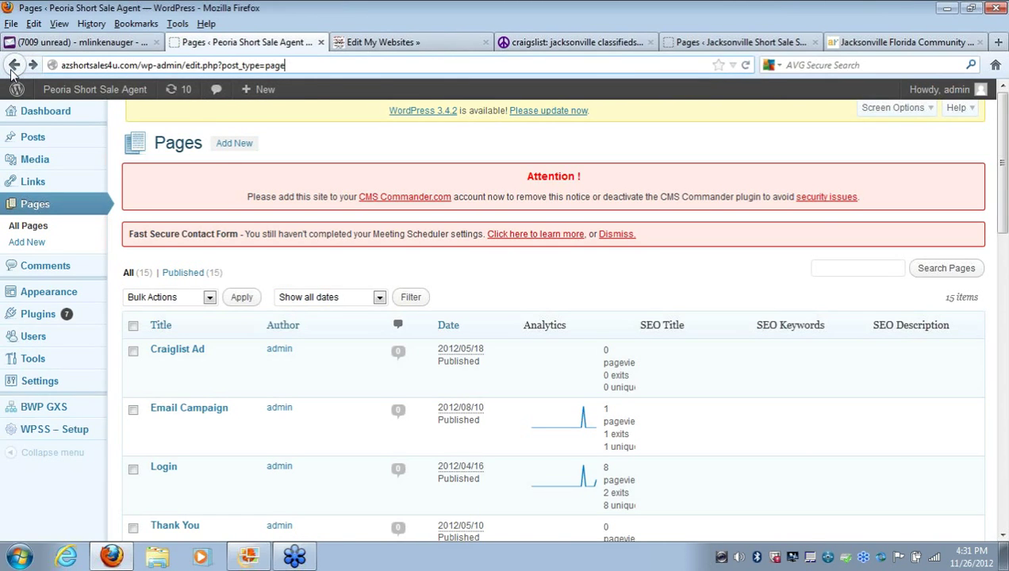
{"action": "left_click", "coordinate": [33, 210]}
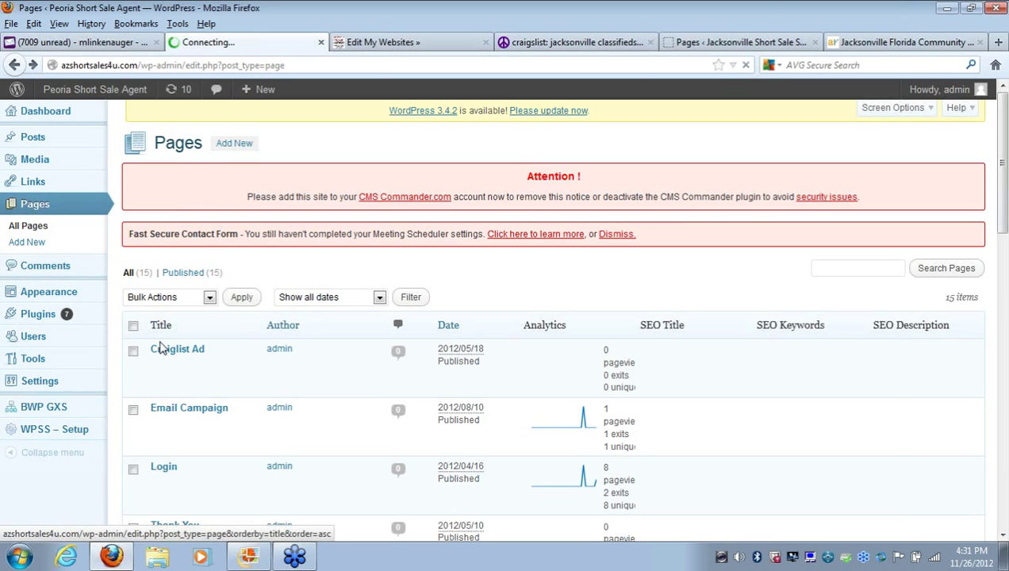
{"action": "mouse_move", "coordinate": [181, 358]}
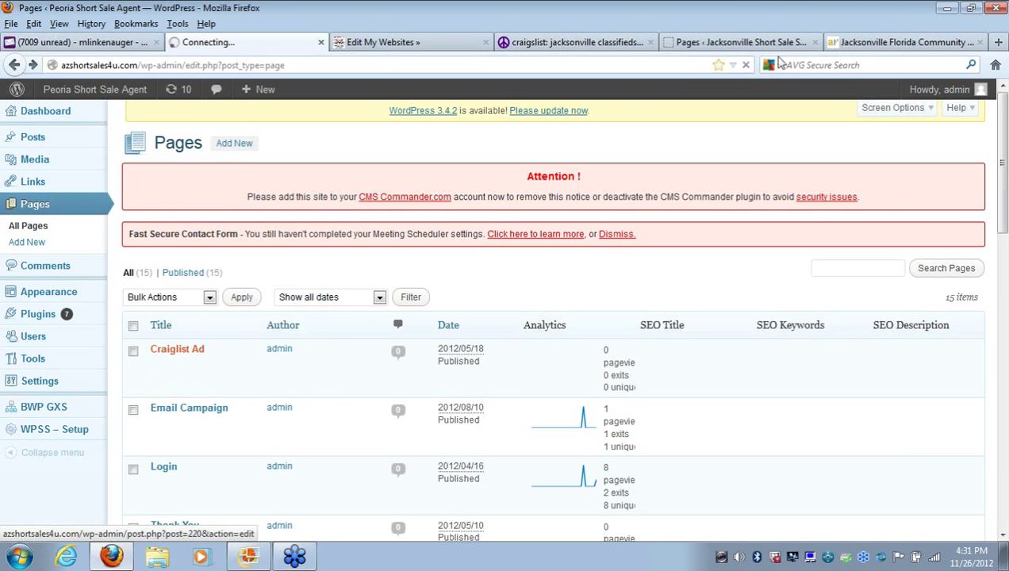
Create a new ActiveRain blog entry titled 'Jacksonville short sale specialist', then go back to WordPress Pages
{"action": "left_click", "coordinate": [877, 43]}
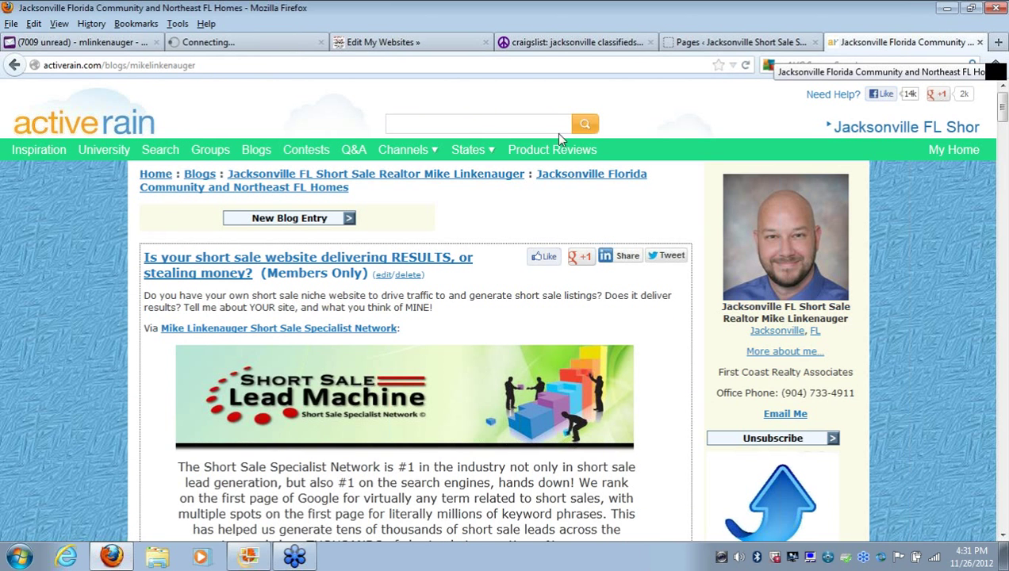
{"action": "left_click", "coordinate": [293, 219]}
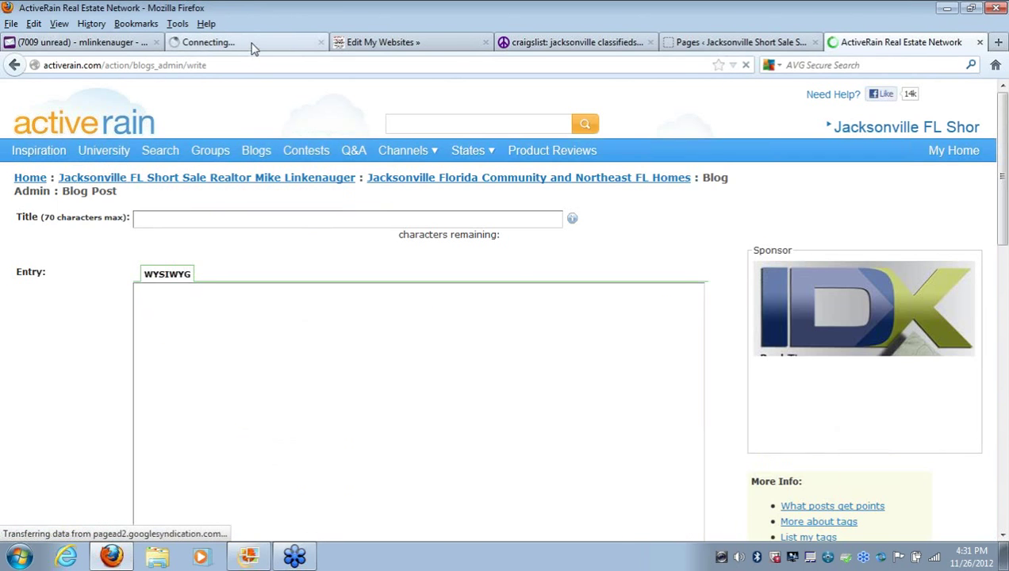
{"action": "left_click", "coordinate": [251, 45]}
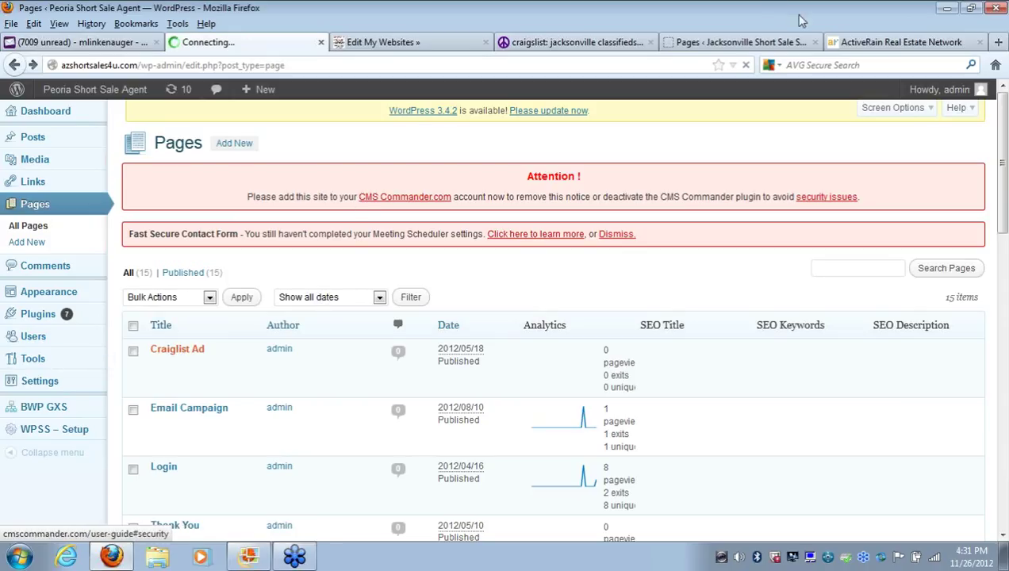
{"action": "left_click", "coordinate": [847, 42]}
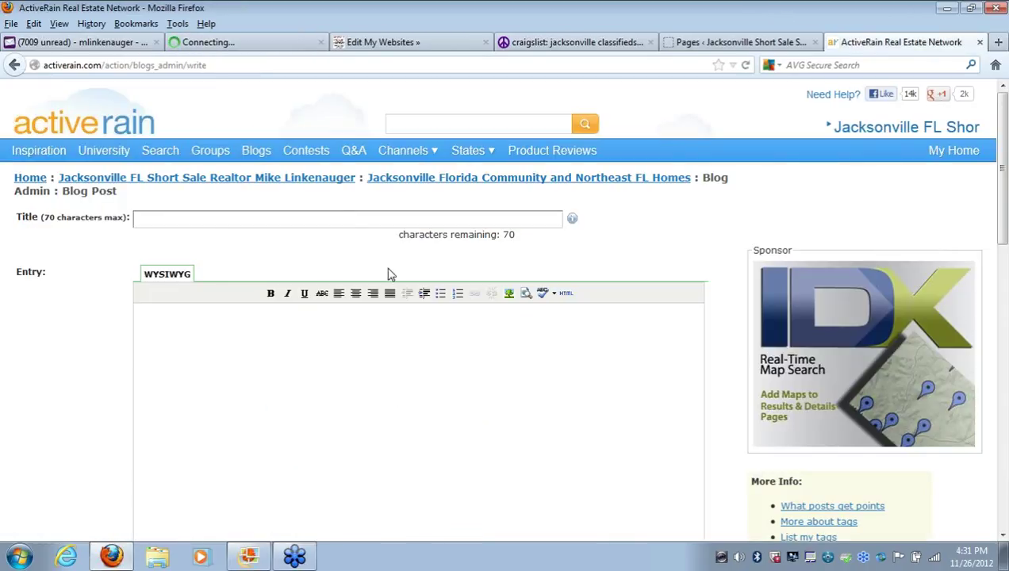
{"action": "left_click", "coordinate": [345, 221]}
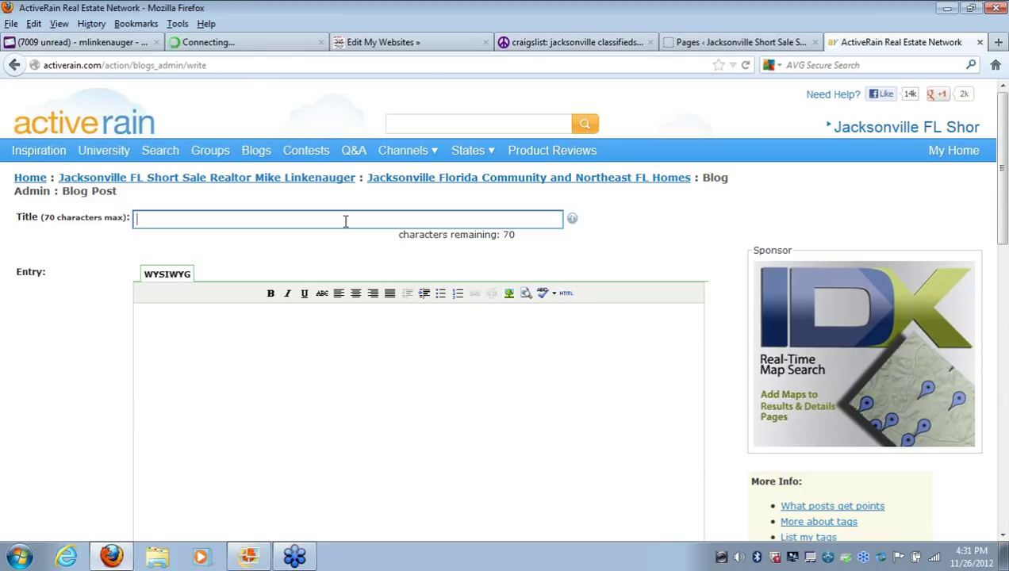
{"action": "type", "text": "Jacksonville short sale specialist"}
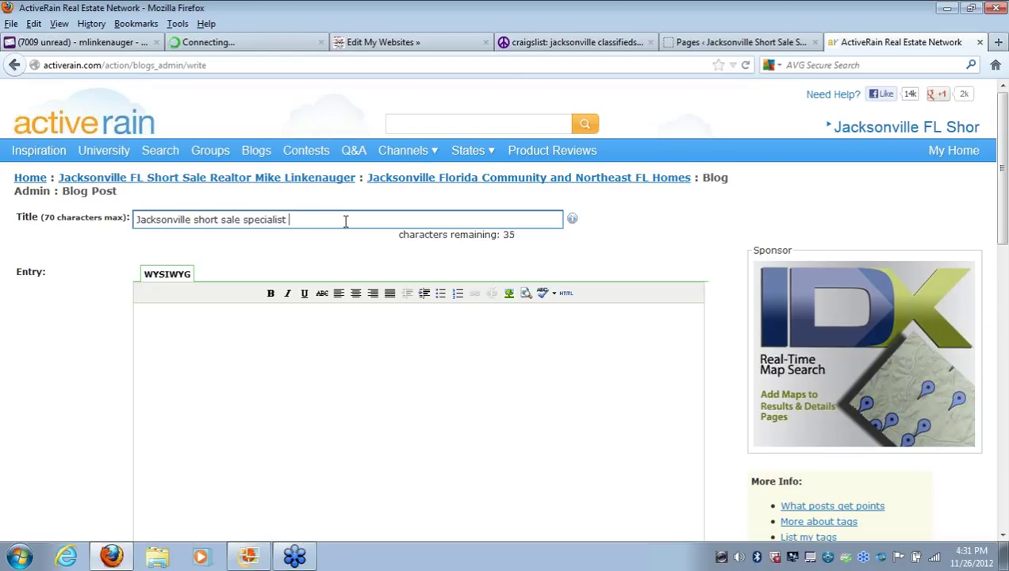
{"action": "left_click", "coordinate": [358, 370]}
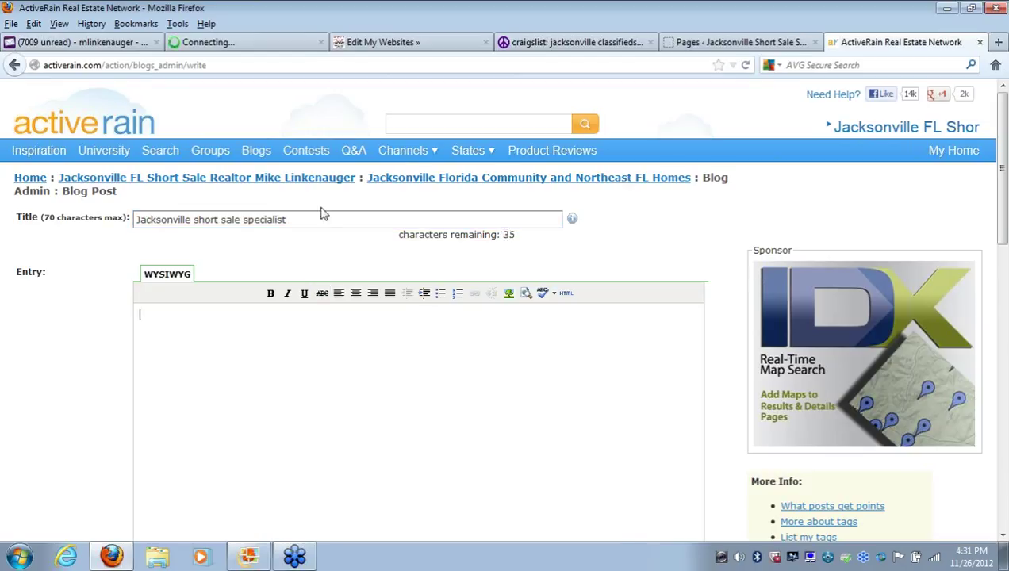
{"action": "left_click", "coordinate": [235, 42]}
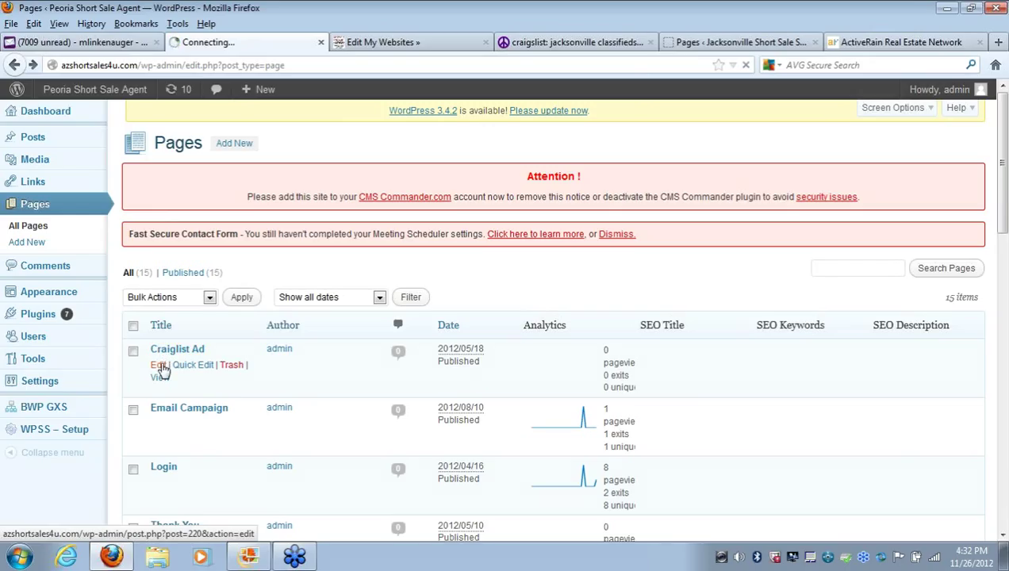
Open the Craiglist Ad page editor in a new tab and switch to its HTML view
{"action": "right_click", "coordinate": [162, 369]}
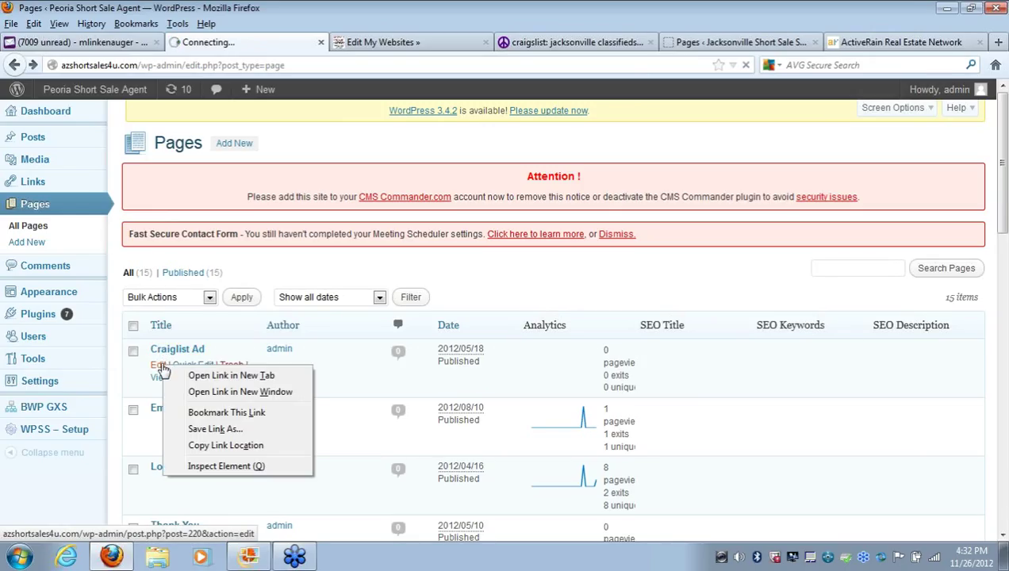
{"action": "left_click", "coordinate": [202, 377]}
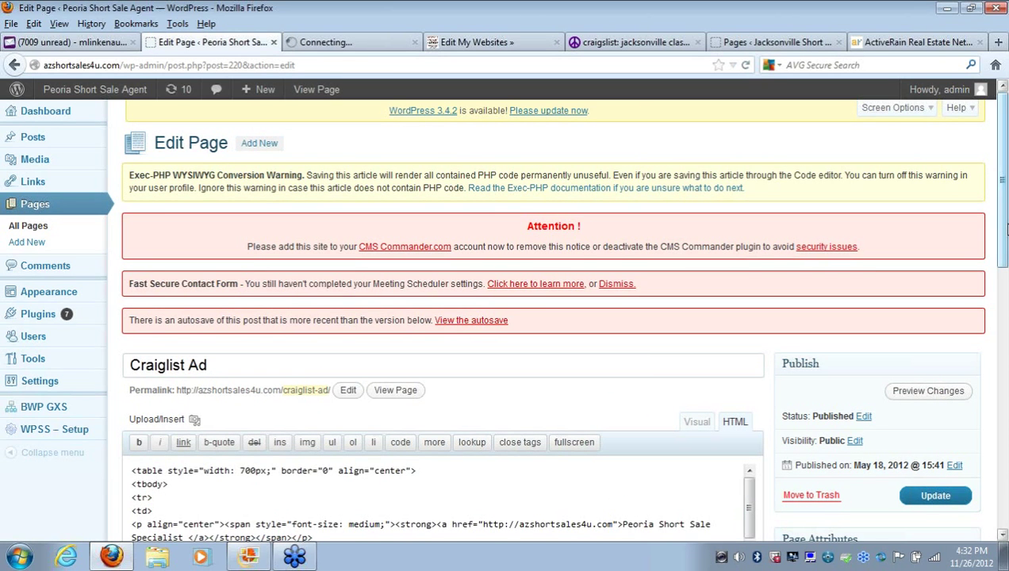
{"action": "left_click_drag", "start_coordinate": [1007, 229], "coordinate": [1007, 308]}
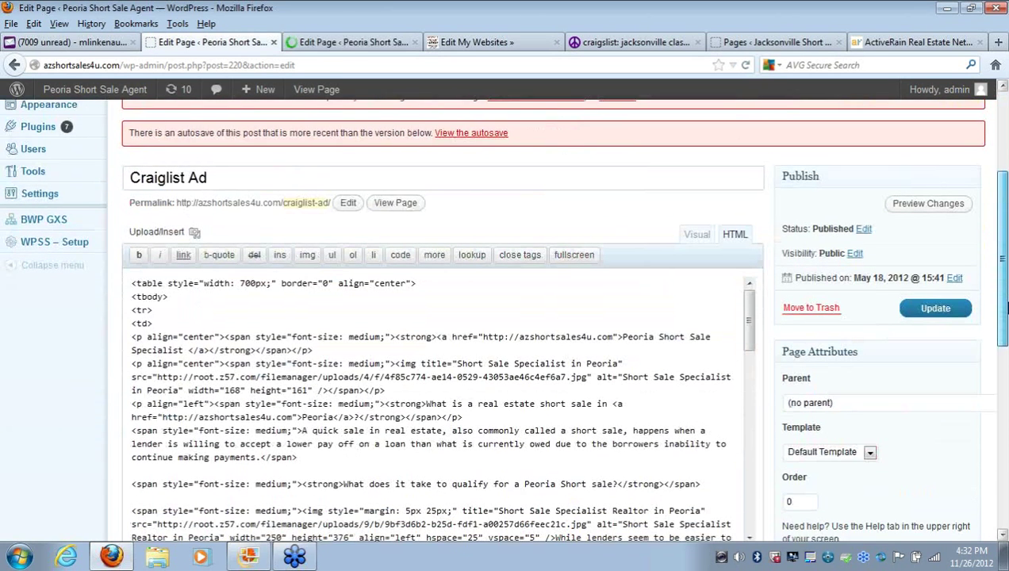
{"action": "left_click", "coordinate": [690, 237]}
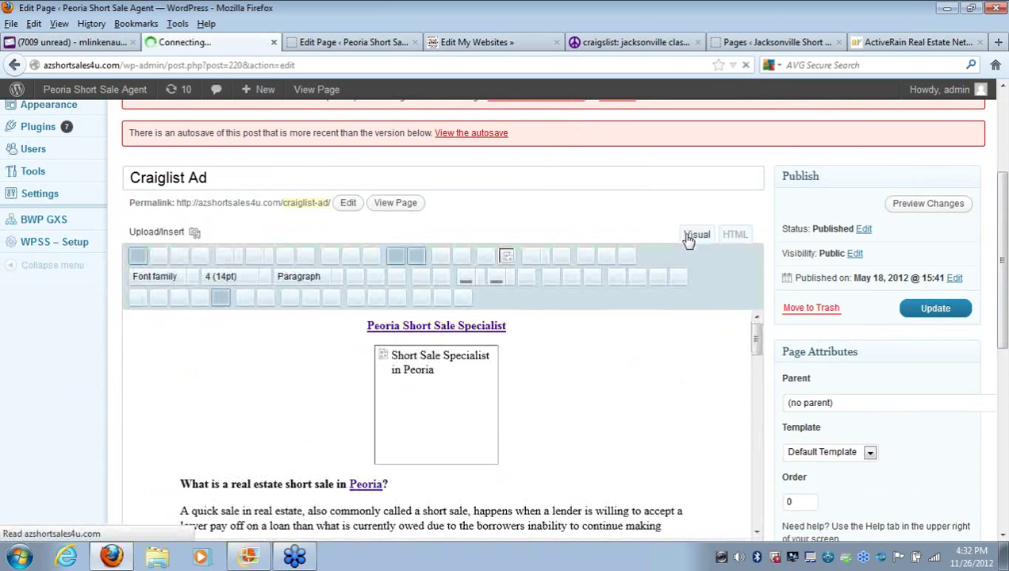
{"action": "left_click", "coordinate": [729, 237]}
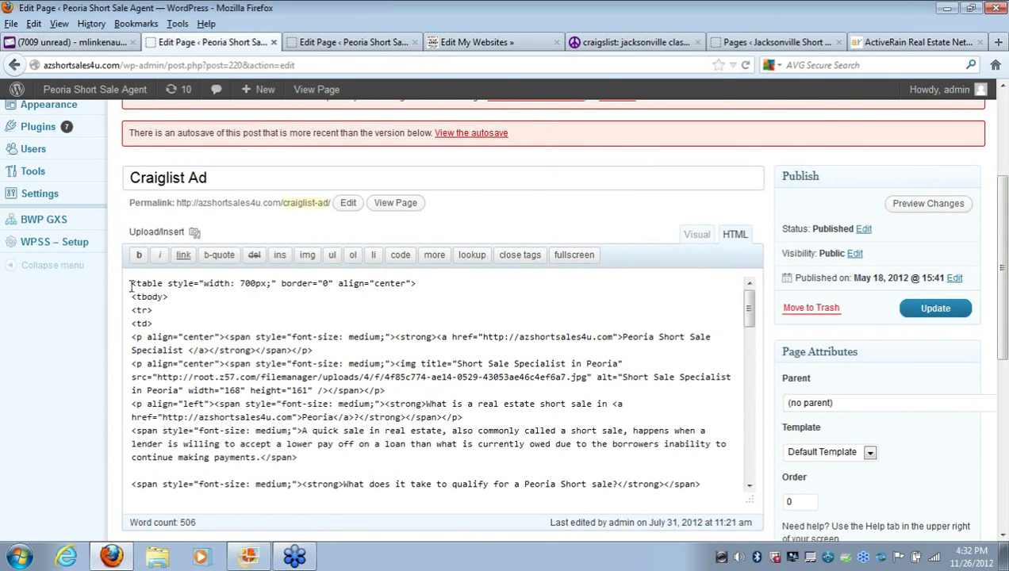
Select and copy all of the Craiglist Ad HTML source, then go to the Jacksonville Pages list
{"action": "left_click_drag", "start_coordinate": [132, 285], "coordinate": [403, 415]}
{"action": "left_click", "coordinate": [403, 415]}
{"action": "left_click_drag", "start_coordinate": [1003, 278], "coordinate": [1004, 313]}
{"action": "left_click_drag", "start_coordinate": [749, 238], "coordinate": [736, 453]}
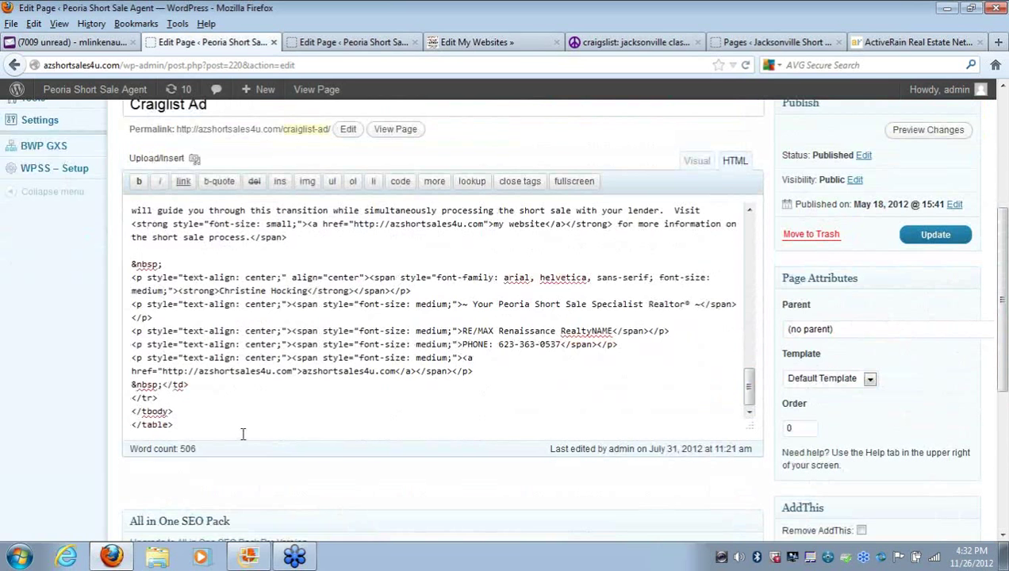
{"action": "left_click_drag", "start_coordinate": [243, 433], "coordinate": [124, 239]}
{"action": "left_click_drag", "start_coordinate": [116, 140], "coordinate": [149, 202]}
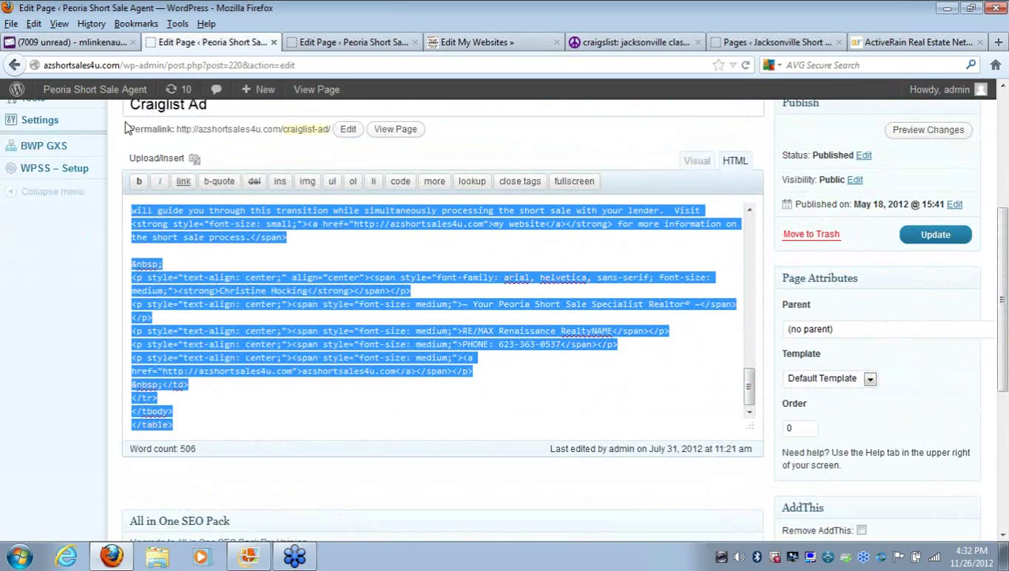
{"action": "left_click", "coordinate": [321, 371]}
{"action": "double_click", "coordinate": [323, 372]}
{"action": "left_click", "coordinate": [243, 427]}
{"action": "left_click_drag", "start_coordinate": [241, 430], "coordinate": [130, 341]}
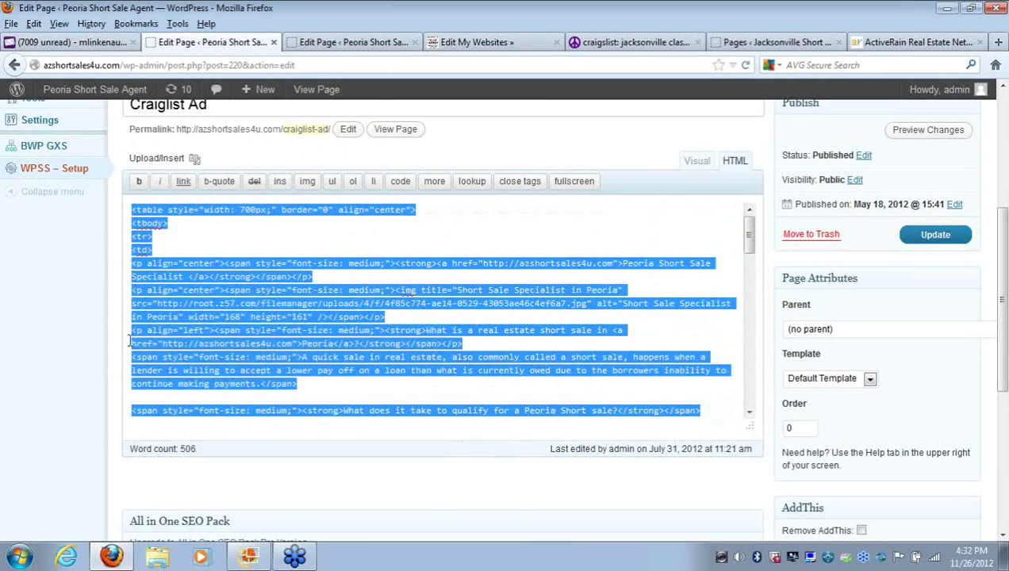
{"action": "right_click", "coordinate": [196, 342]}
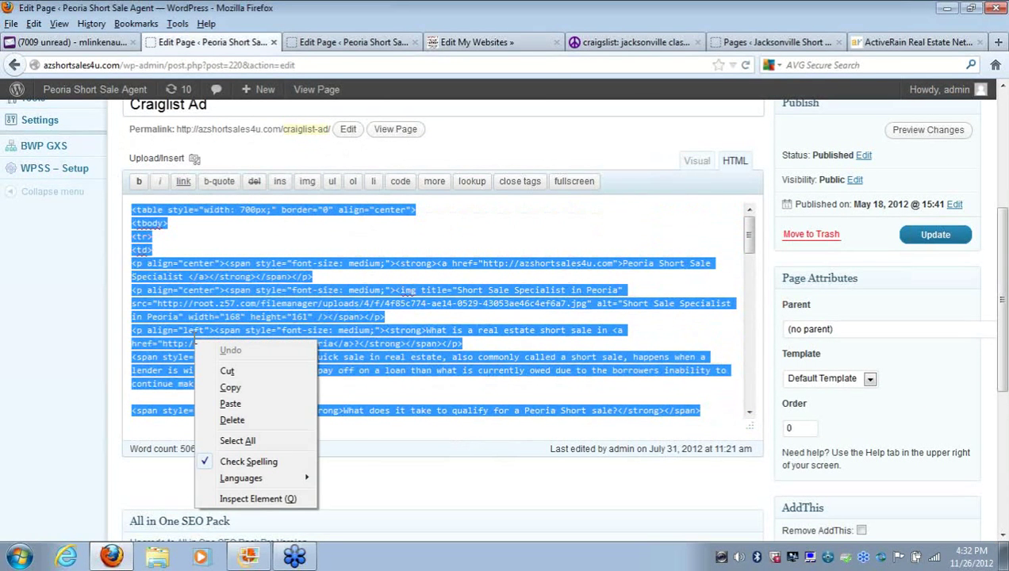
{"action": "left_click", "coordinate": [232, 387]}
{"action": "left_click", "coordinate": [761, 46]}
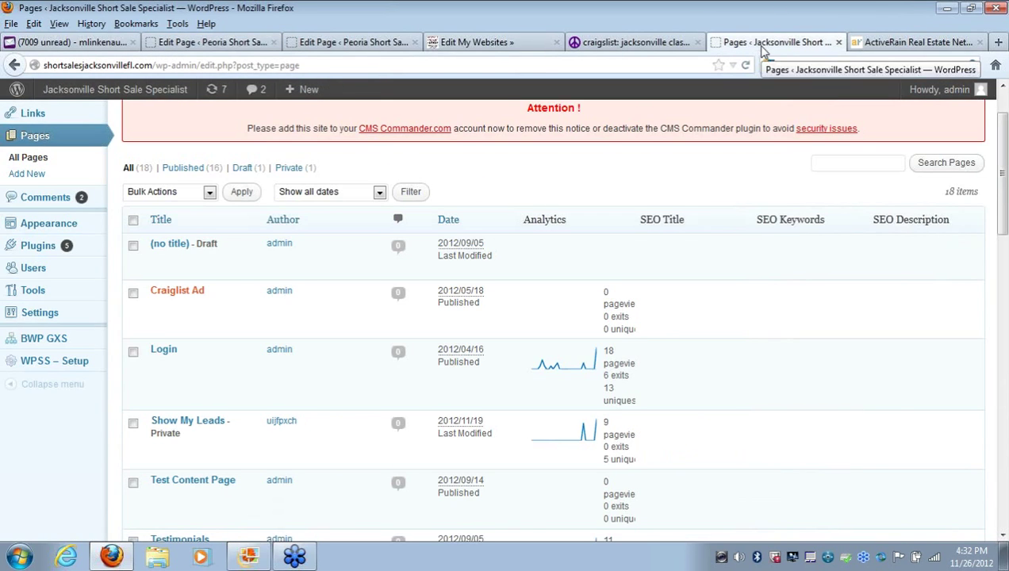
Paste the copied Craiglist Ad HTML into the ActiveRain entry's HTML editor and apply it
{"action": "left_click", "coordinate": [917, 42]}
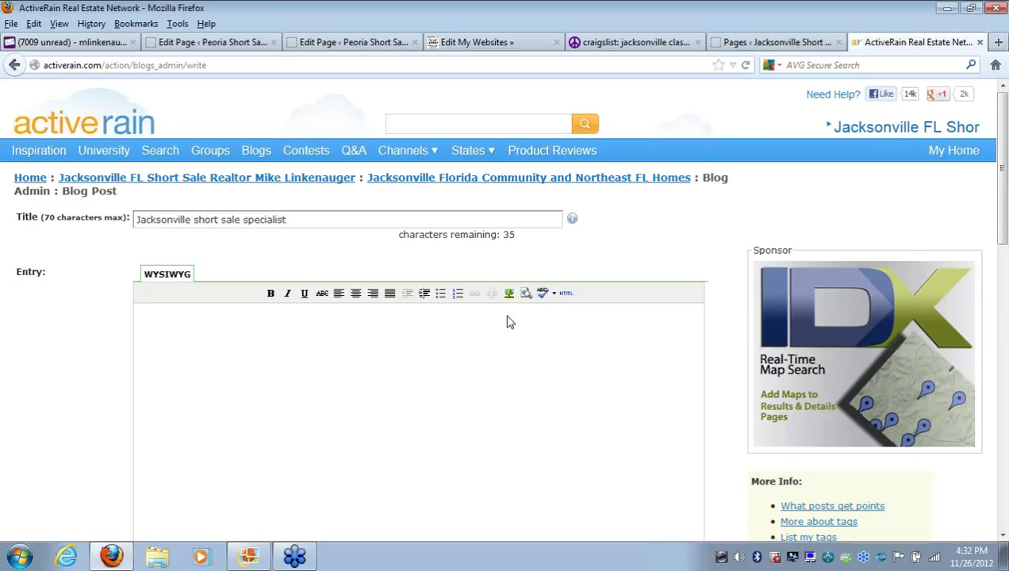
{"action": "left_click", "coordinate": [566, 294]}
{"action": "right_click", "coordinate": [405, 201]}
{"action": "left_click", "coordinate": [441, 266]}
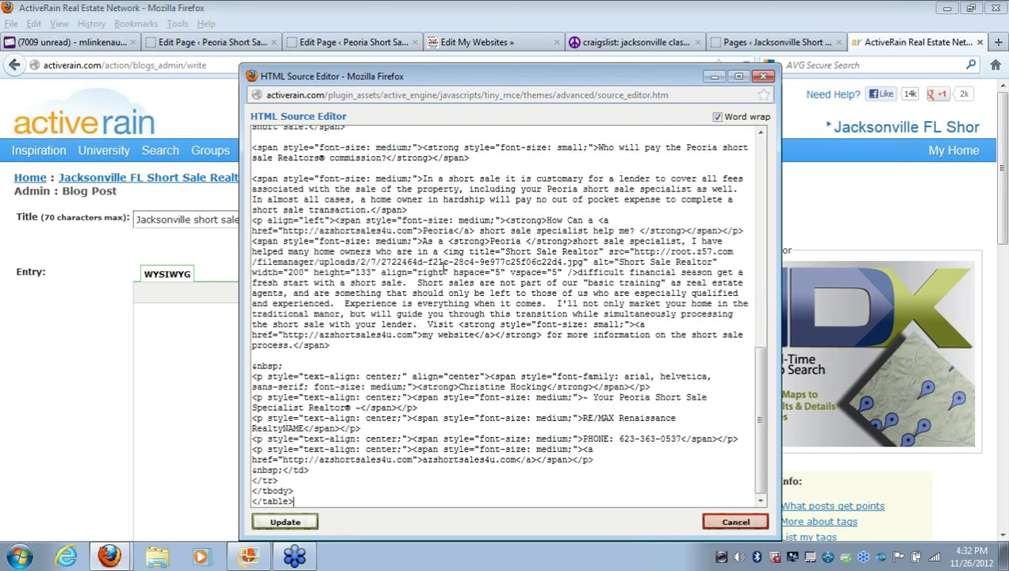
{"action": "left_click", "coordinate": [280, 525]}
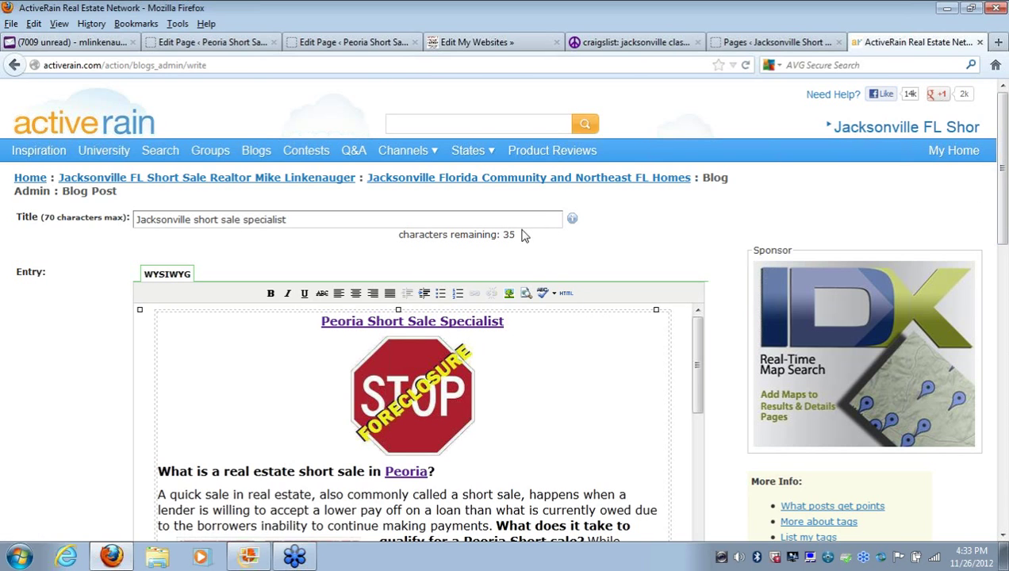
Change the title from Jacksonville to 'Peoria short sale specialist'
{"action": "double_click", "coordinate": [167, 220]}
{"action": "key", "text": "BackSpace"}
{"action": "type", "text": "Peoria"}
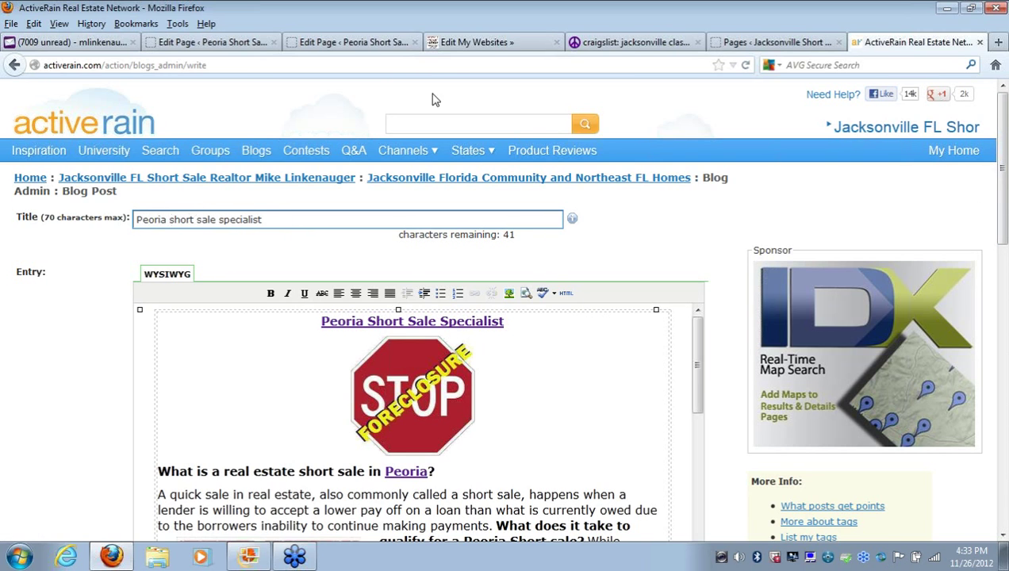
Enter tags: Peoria short sale specialist, Peoria short sale, Peoria short sale Realtor, short sale agent in Peoria
{"action": "left_click_drag", "start_coordinate": [1004, 170], "coordinate": [1003, 352]}
{"action": "left_click", "coordinate": [375, 294]}
{"action": "type", "text": "Peor"}
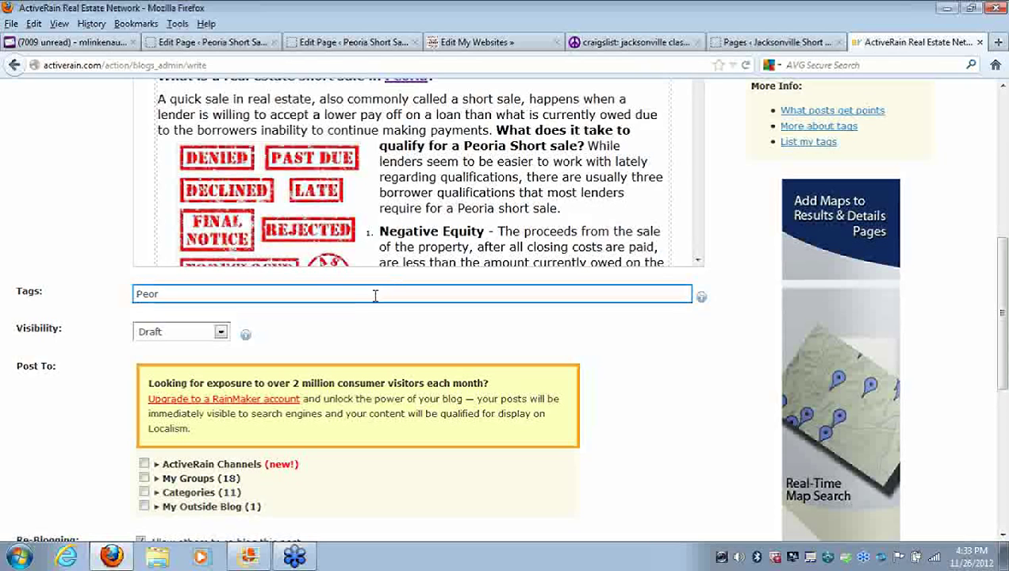
{"action": "type", "text": "ia short sale specialist, Peor"}
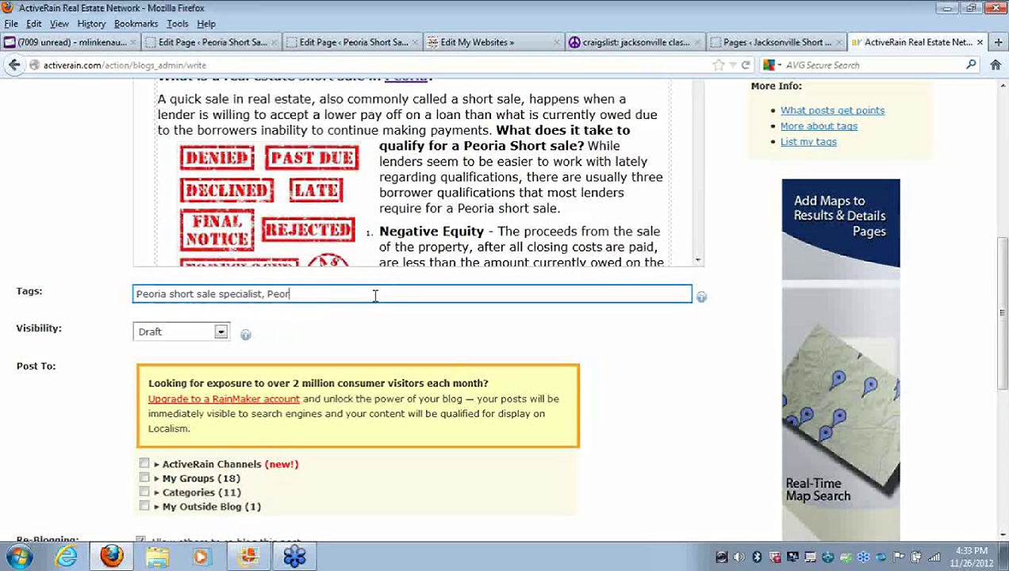
{"action": "type", "text": "hort sale,"}
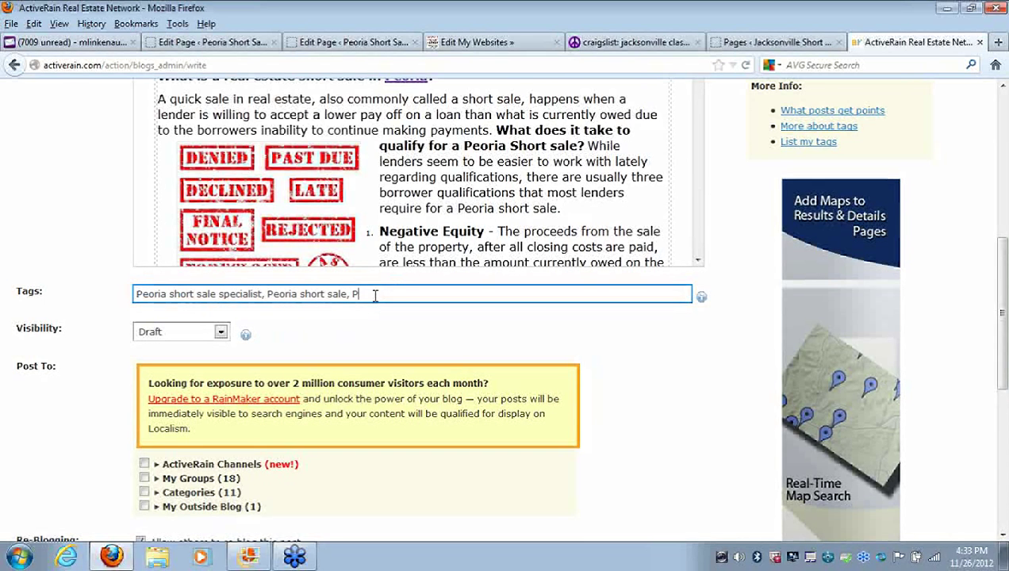
{"action": "type", "text": " Peoria short sale Realtor, short sale agent in Peoria,"}
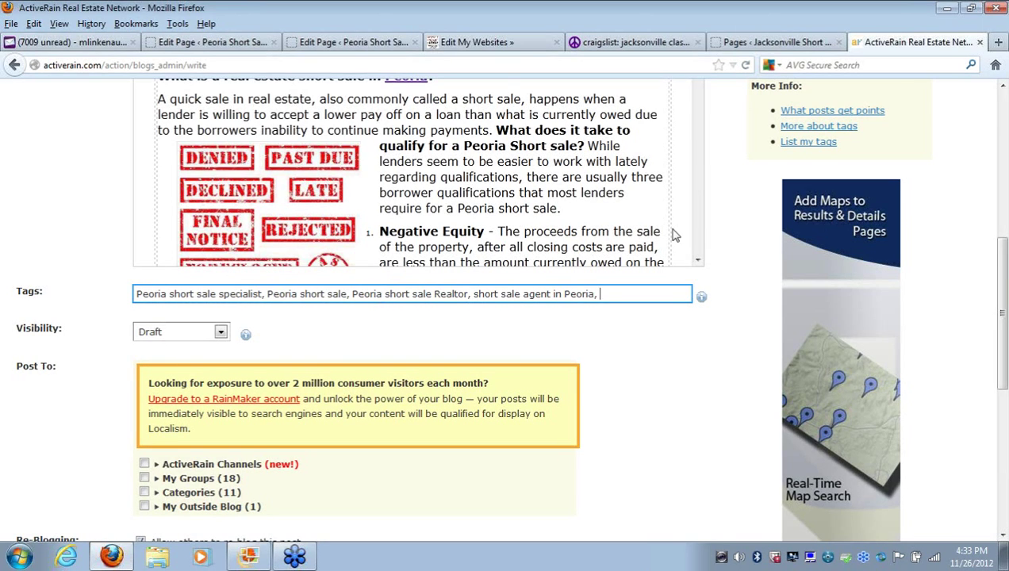
{"action": "left_click", "coordinate": [698, 260]}
{"action": "left_click_drag", "start_coordinate": [698, 260], "coordinate": [698, 260]}
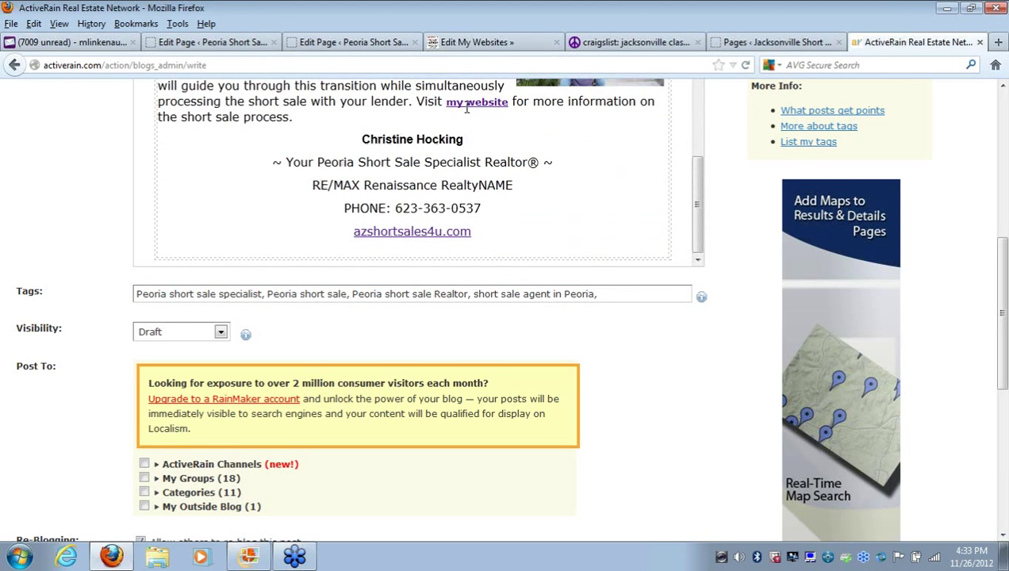
{"action": "scroll", "coordinate": [996, 317], "scroll_direction": "down", "scroll_amount": 3}
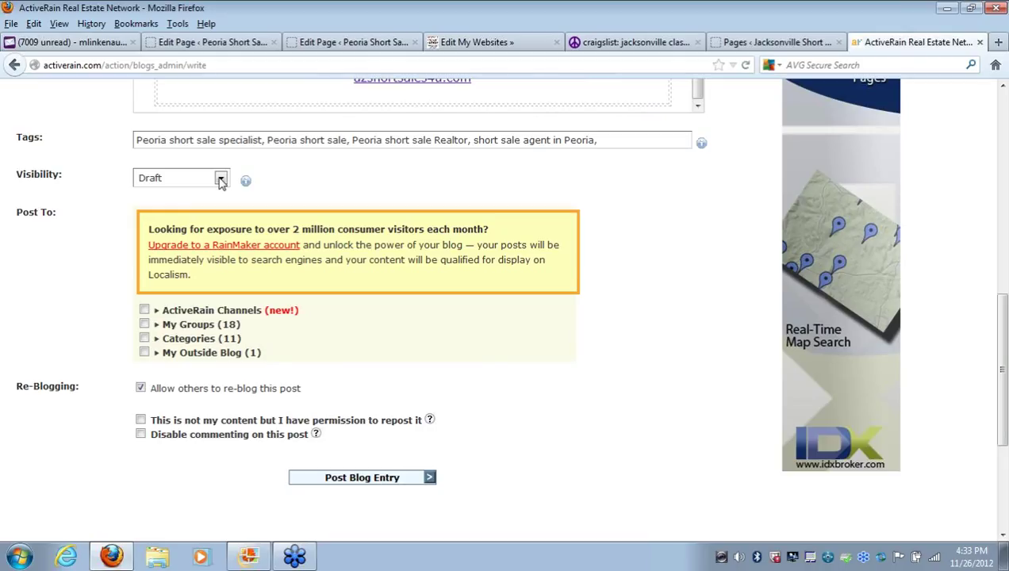
Post to Certified Distressed Property Expert, Facebook Tips, Posts to Localism, Realtors® and Short Sale REALTORS® groups
{"action": "left_click", "coordinate": [144, 311]}
{"action": "left_click", "coordinate": [145, 311]}
{"action": "left_click", "coordinate": [145, 325]}
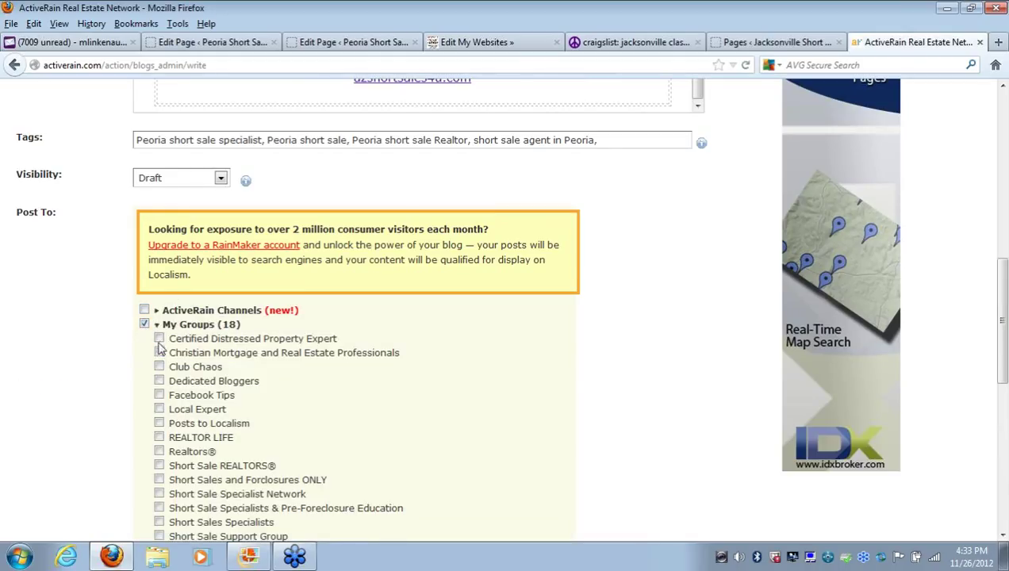
{"action": "left_click", "coordinate": [158, 339]}
{"action": "left_click", "coordinate": [159, 395]}
{"action": "left_click", "coordinate": [159, 423]}
{"action": "left_click", "coordinate": [159, 451]}
{"action": "left_click", "coordinate": [160, 466]}
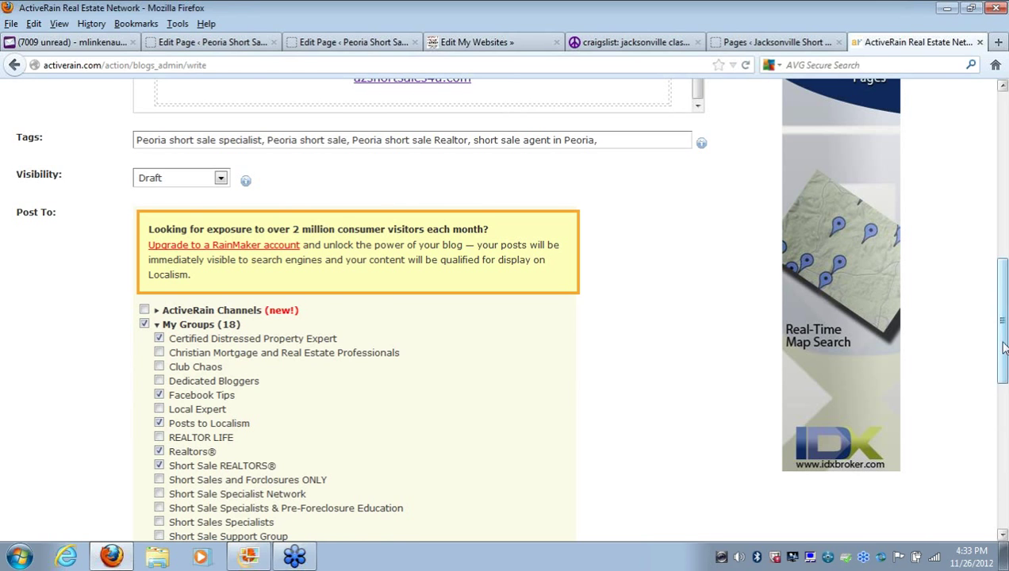
Submit the blog entry and accept the copyright notice
{"action": "left_click_drag", "start_coordinate": [1002, 357], "coordinate": [1005, 456]}
{"action": "scroll", "coordinate": [964, 346], "scroll_direction": "up", "scroll_amount": 7}
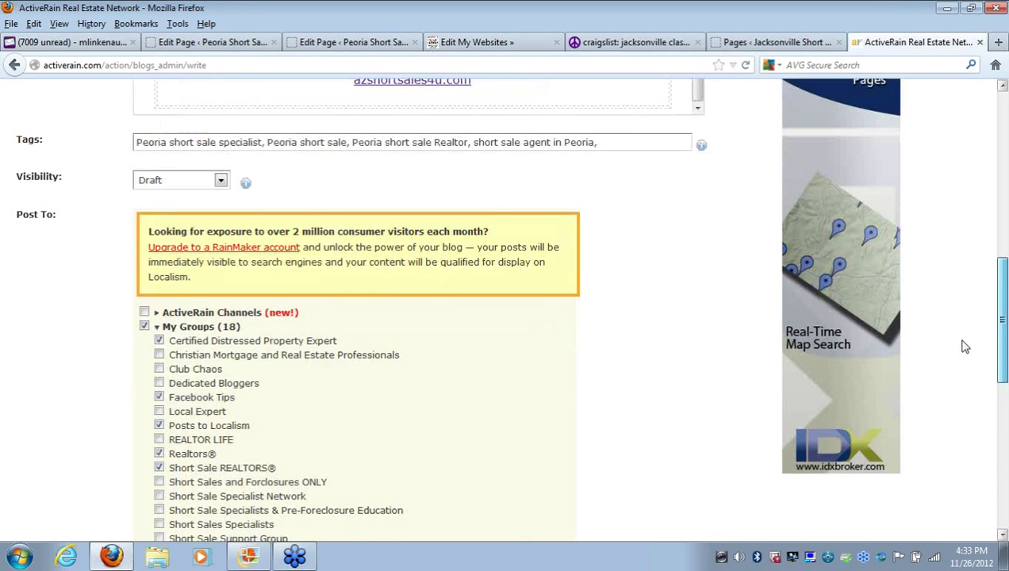
{"action": "scroll", "coordinate": [963, 347], "scroll_direction": "down", "scroll_amount": 8}
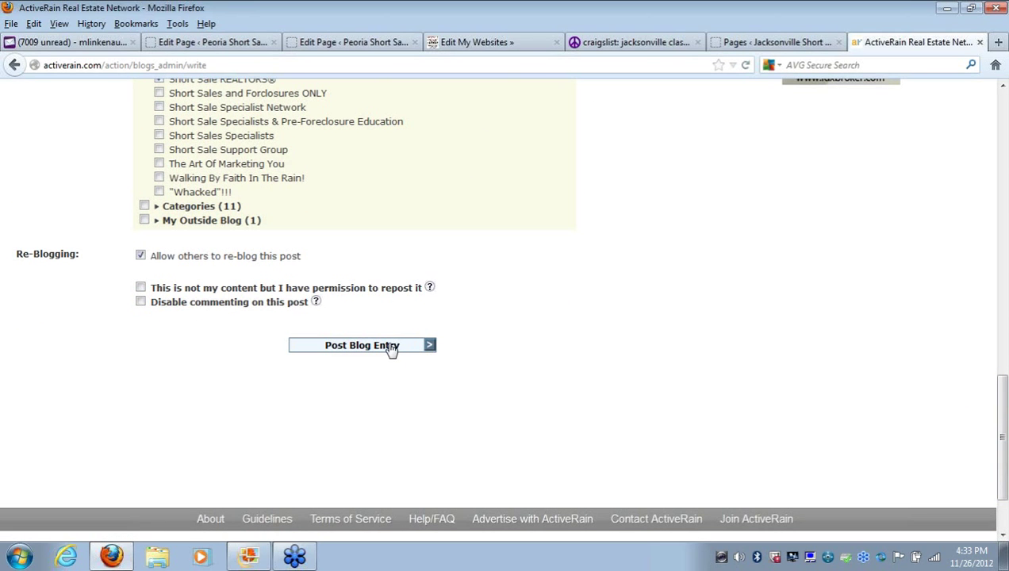
{"action": "left_click", "coordinate": [390, 347]}
{"action": "left_click", "coordinate": [644, 306]}
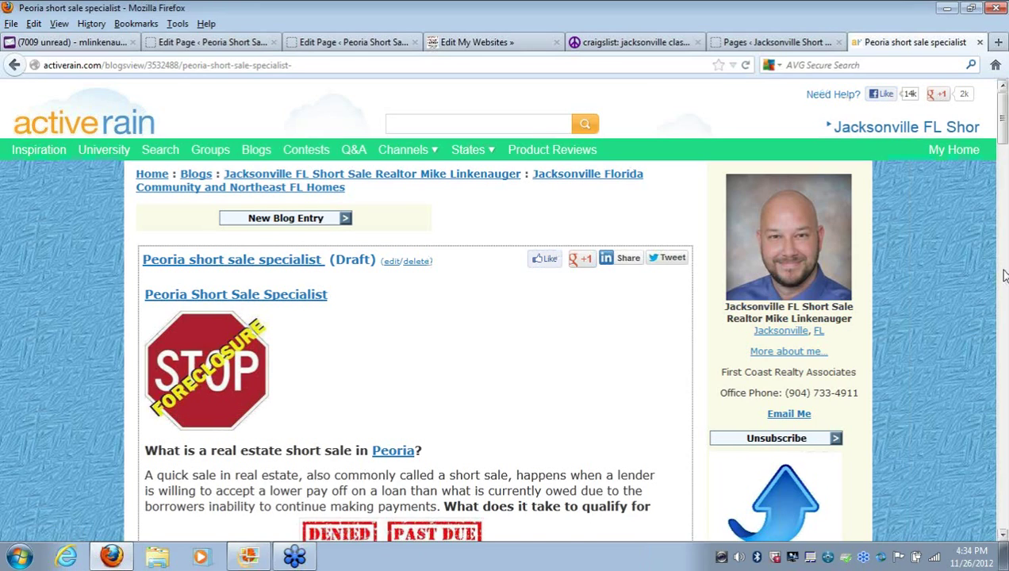
{"action": "scroll", "coordinate": [1003, 275], "scroll_direction": "down", "scroll_amount": 5}
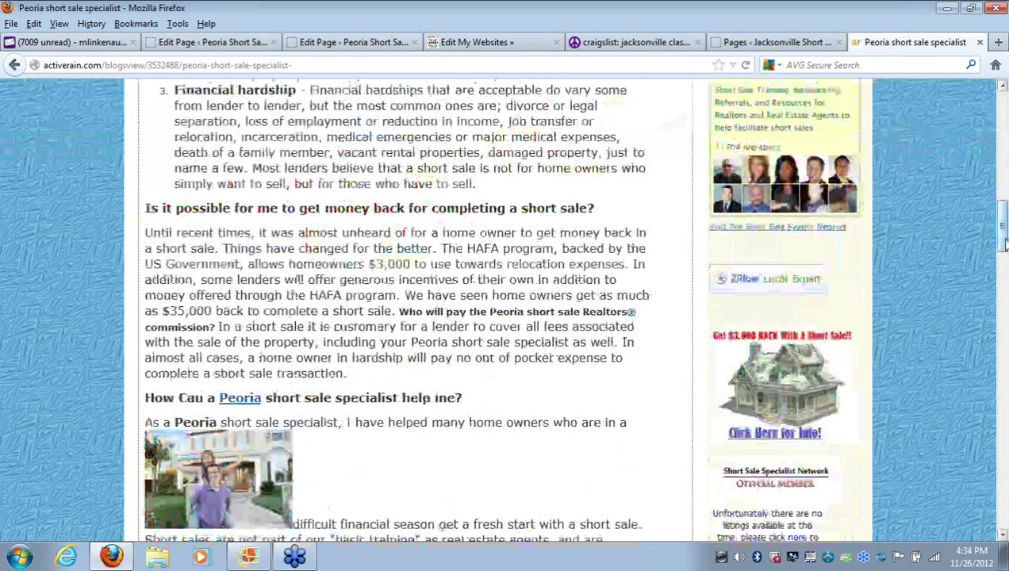
{"action": "scroll", "coordinate": [1002, 275], "scroll_direction": "down", "scroll_amount": 8}
{"action": "scroll", "coordinate": [1002, 275], "scroll_direction": "down", "scroll_amount": 8}
{"action": "scroll", "coordinate": [1002, 276], "scroll_direction": "up", "scroll_amount": 16}
{"action": "scroll", "coordinate": [991, 190], "scroll_direction": "up", "scroll_amount": 10}
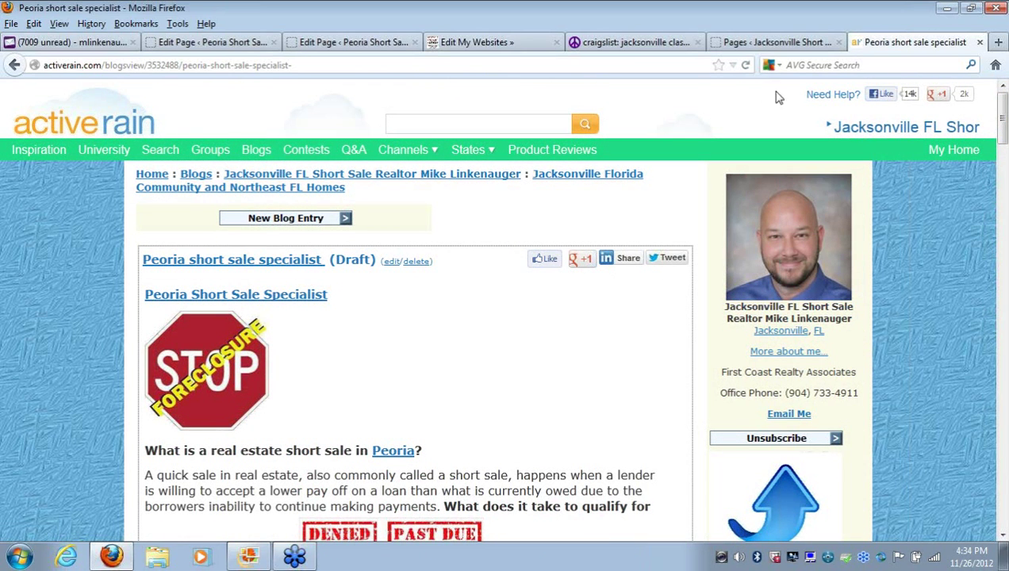
Glance at the craigslist Jacksonville page and Craigslist Ad editor, then return to the Jacksonville Pages list
{"action": "left_click", "coordinate": [646, 44]}
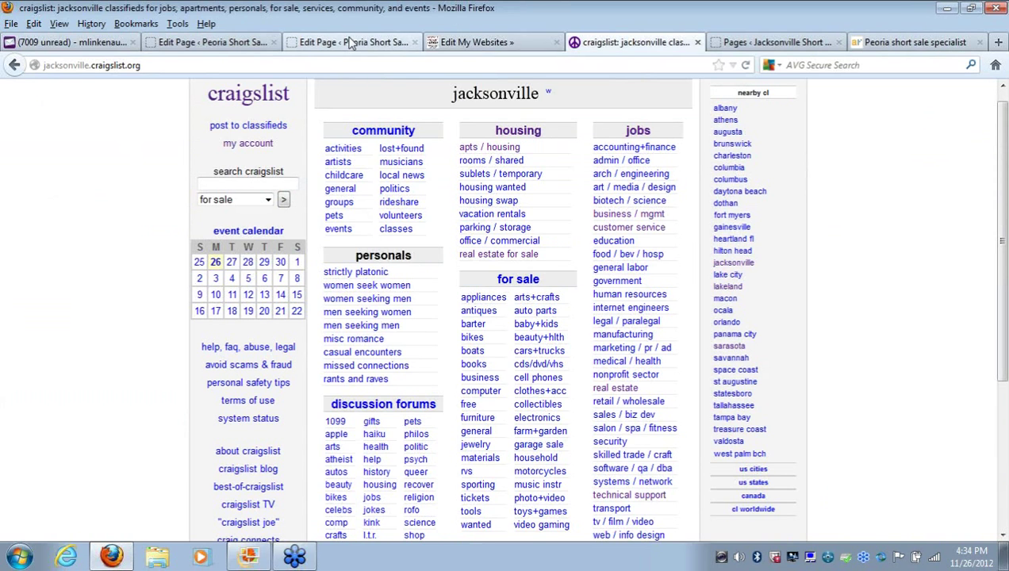
{"action": "left_click", "coordinate": [353, 42]}
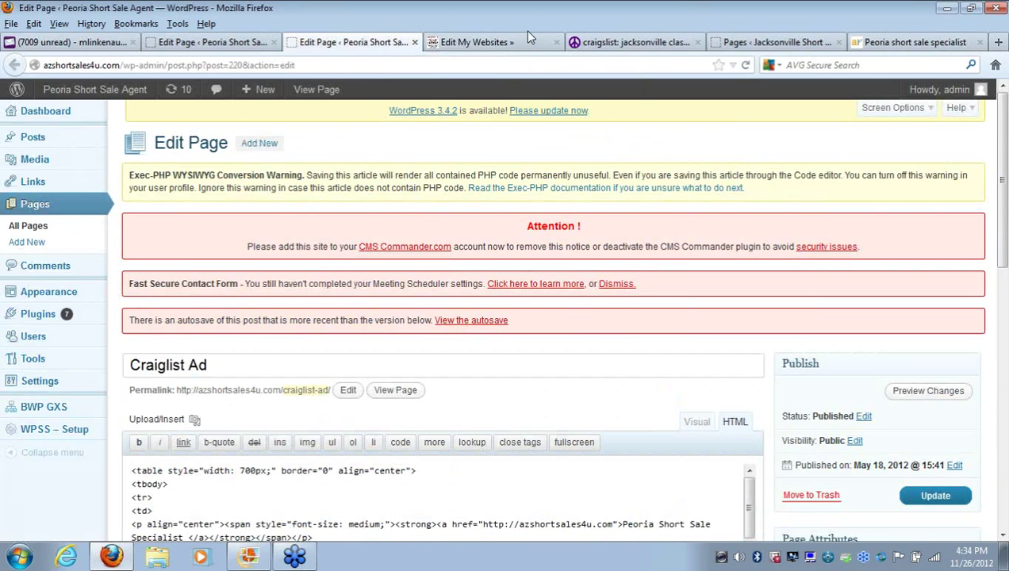
{"action": "left_click", "coordinate": [774, 46]}
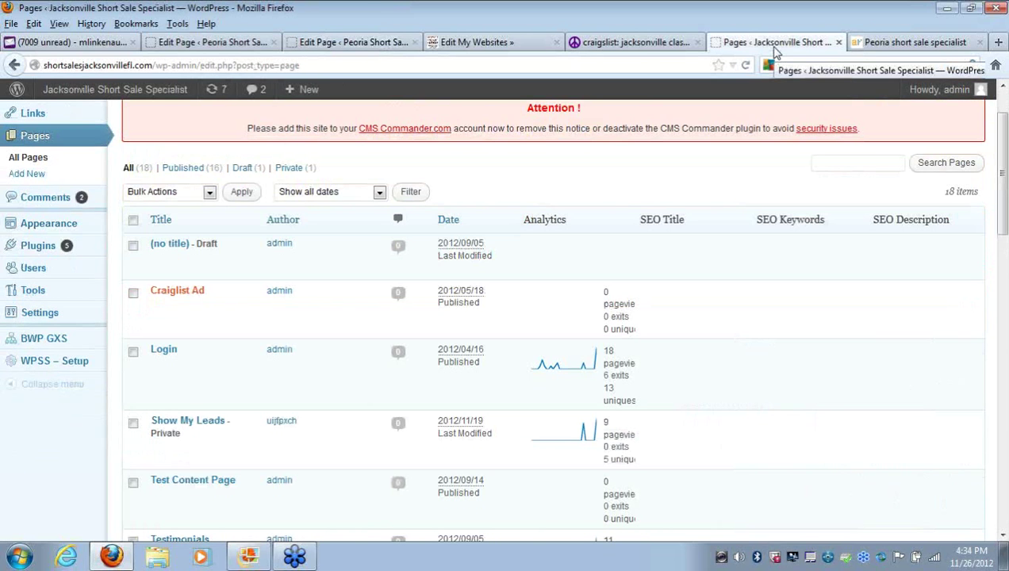